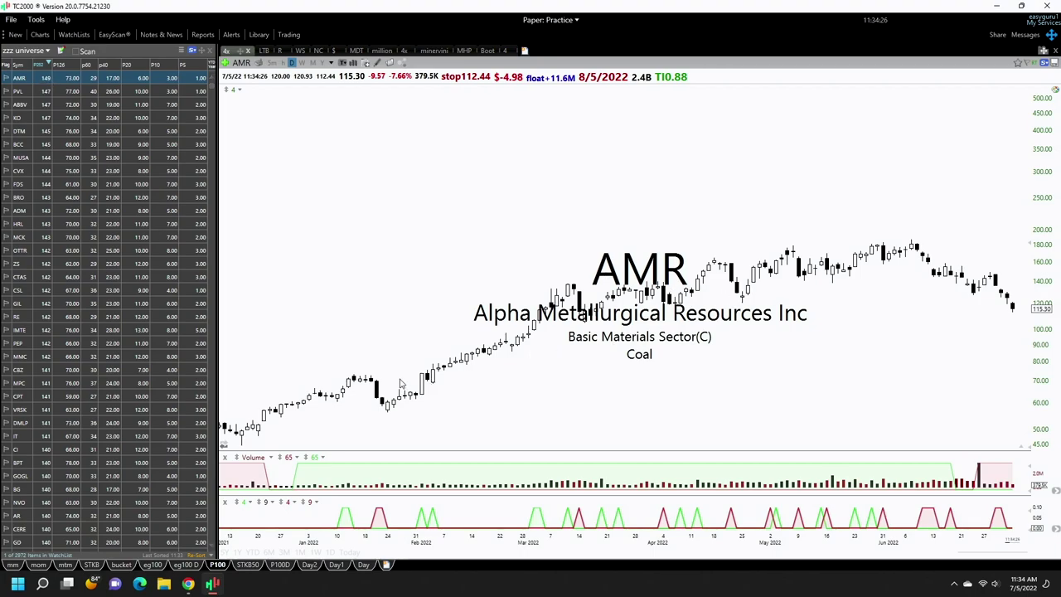
Scroll through AMR's chart at the top of the P252-ranked P100 watchlist.
scroll(399, 383, "down", 4)
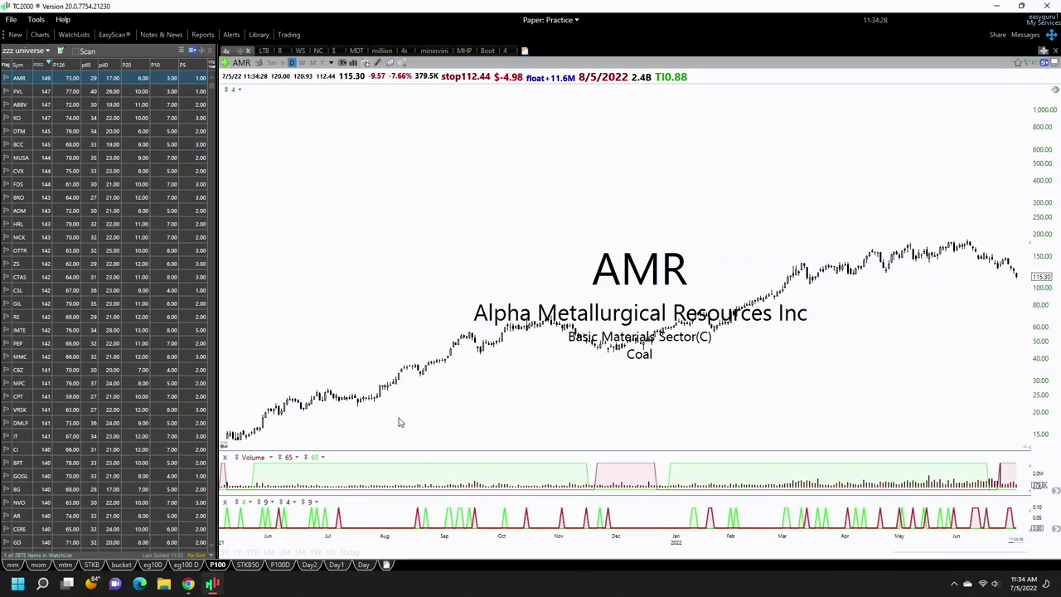
View the PVL chart, then AbbVie's ABBV chart, zooming in on ABBV.
left_click(46, 96)
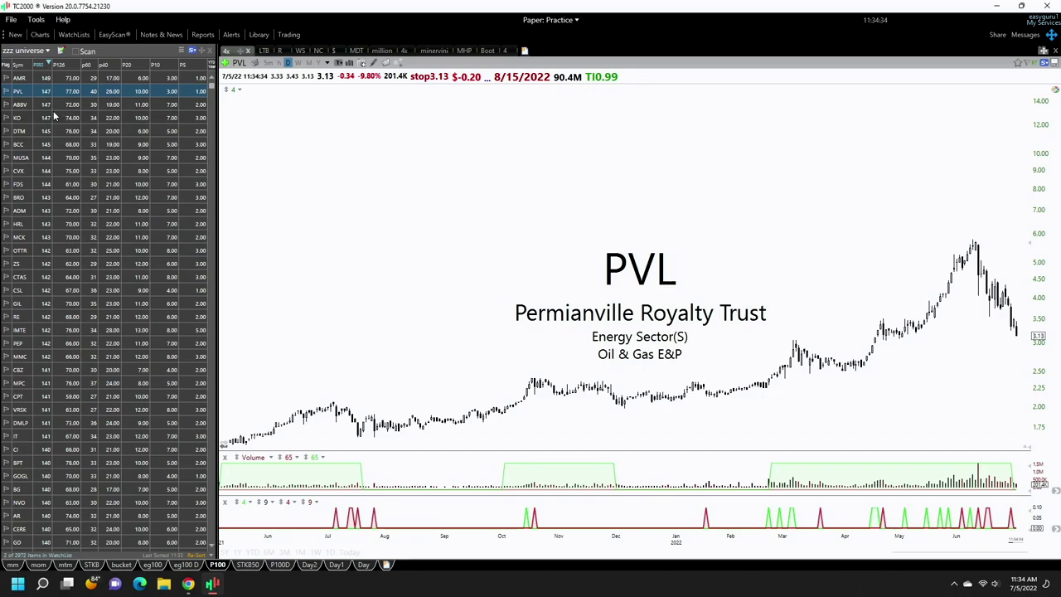
left_click(53, 106)
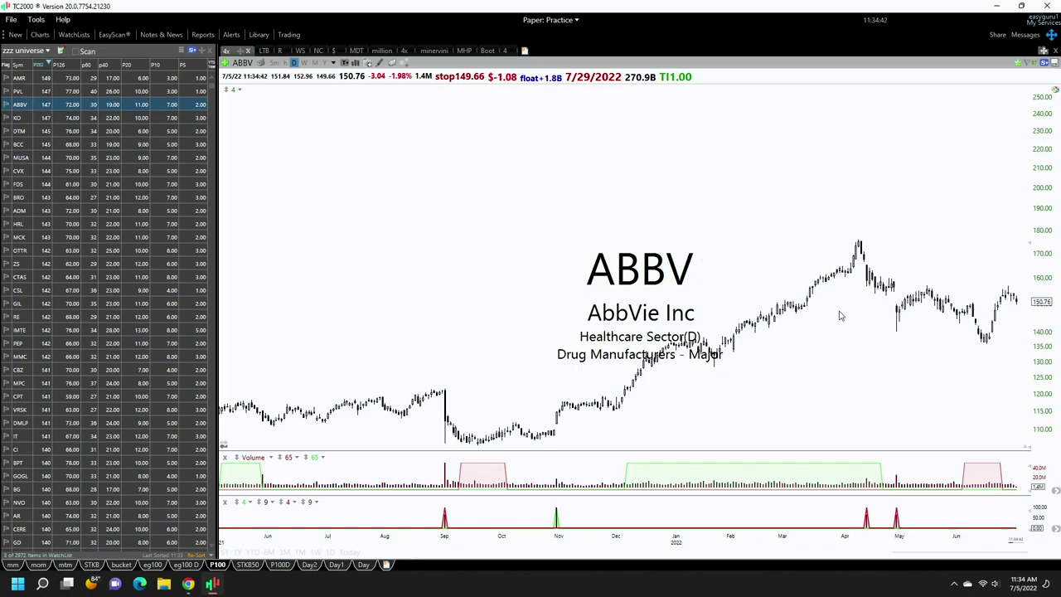
scroll(840, 316, "up", 1)
scroll(440, 403, "up", 1)
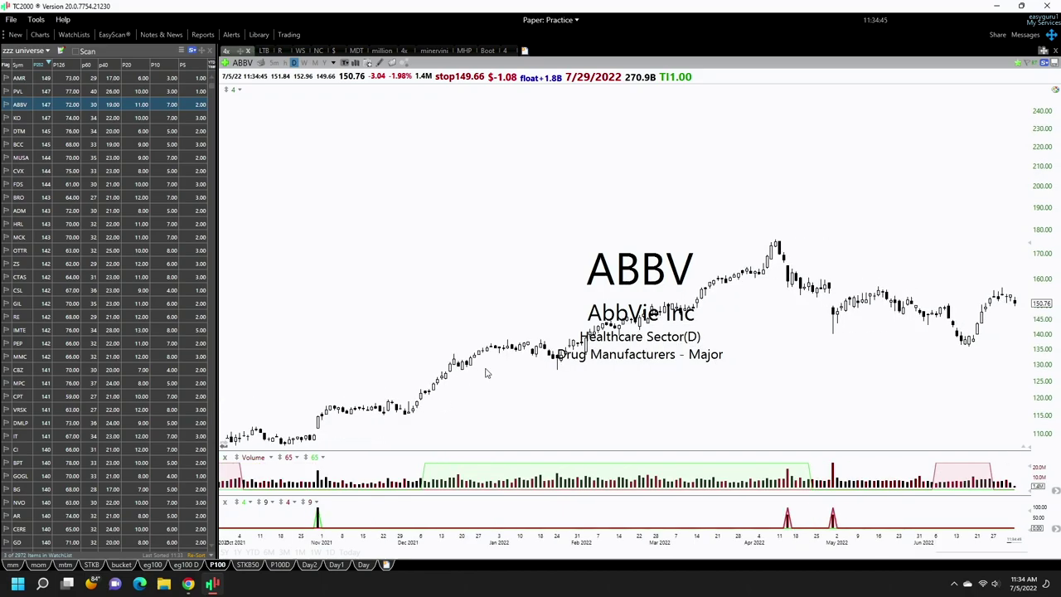
scroll(453, 371, "up", 1)
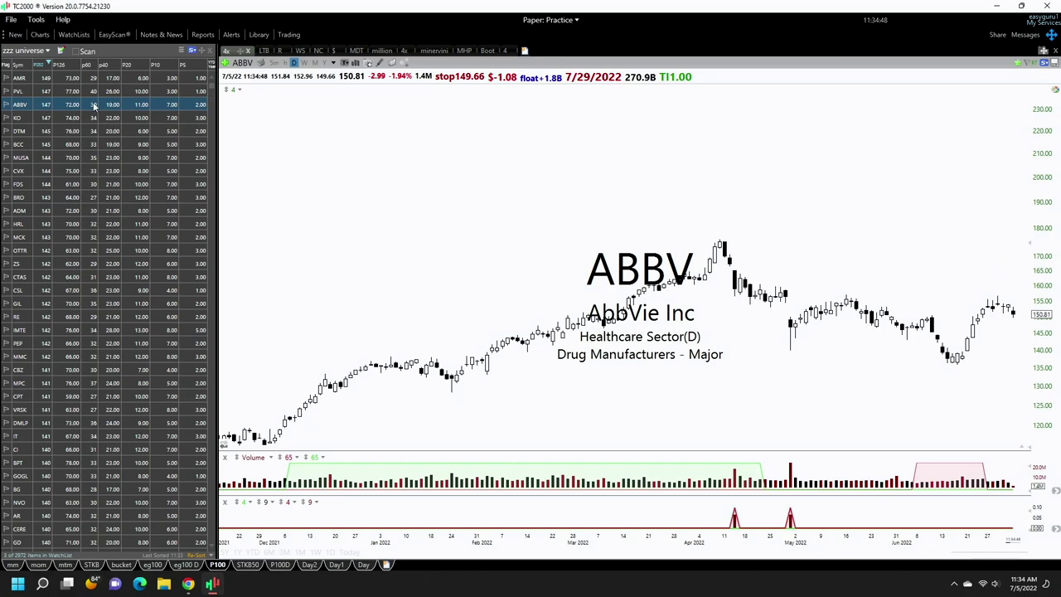
Sort by P126 to view top-ranked BPT's chart, then re-sort the list by P10.
left_click_drag(81, 65, 70, 73)
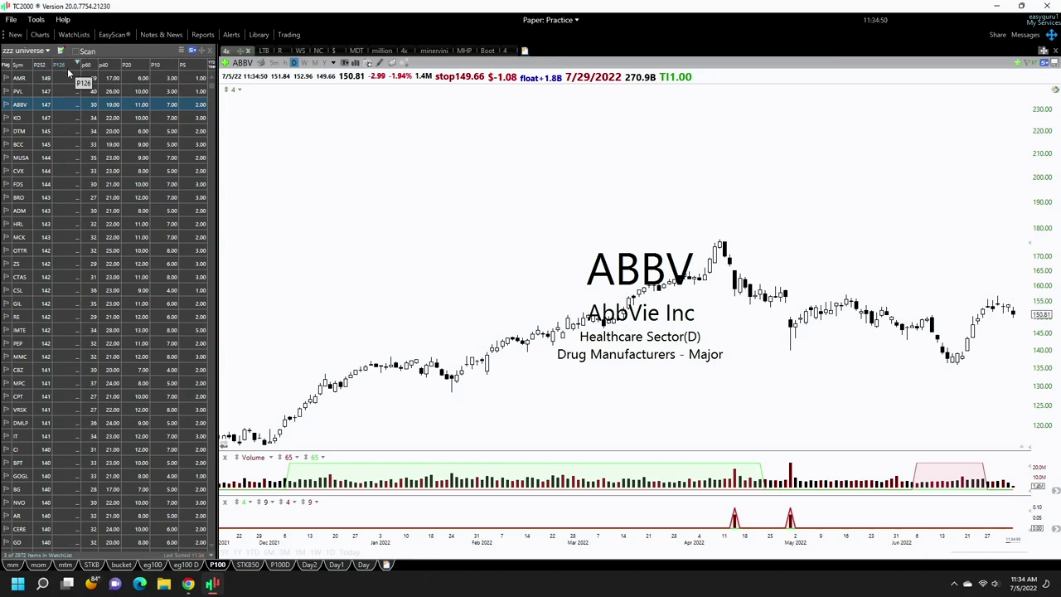
left_click(69, 70)
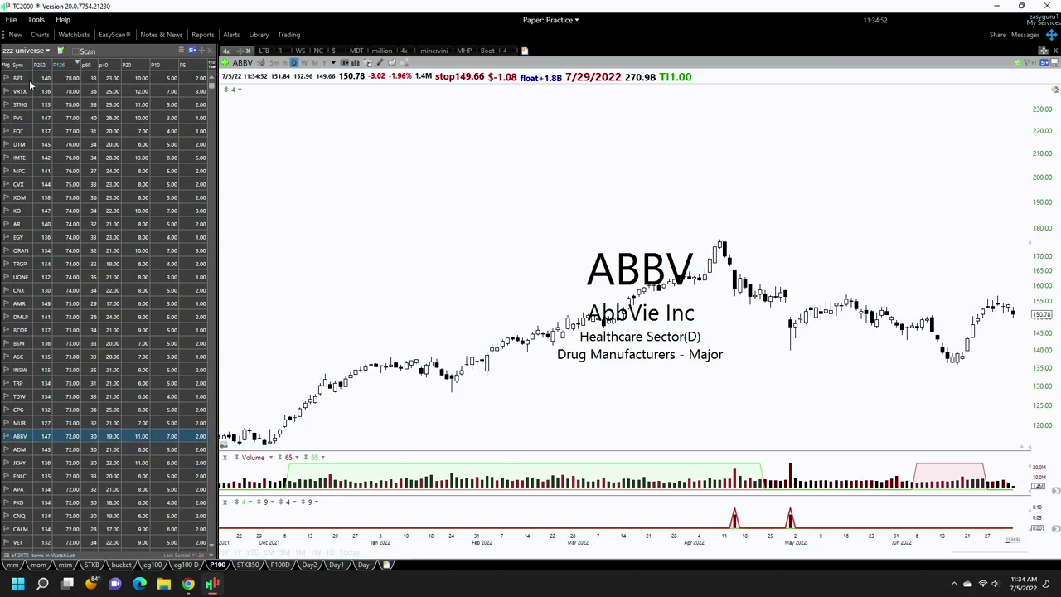
left_click(31, 79)
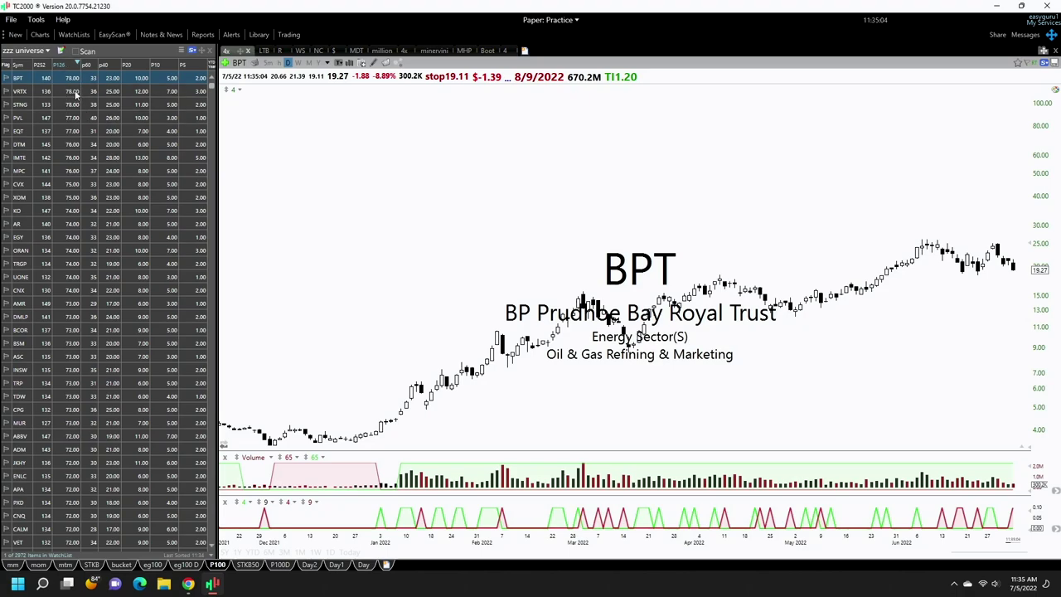
left_click(164, 65)
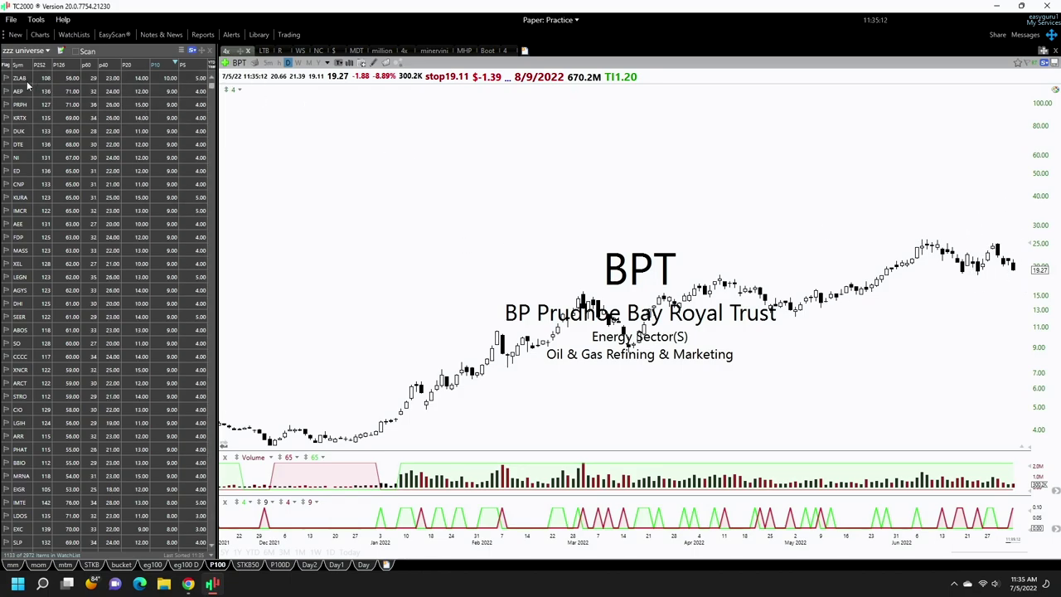
Review the ZLAB and AEP charts, then step through PRPH, KRTX, DUK, DTE, NI, ED and CNP.
left_click(28, 79)
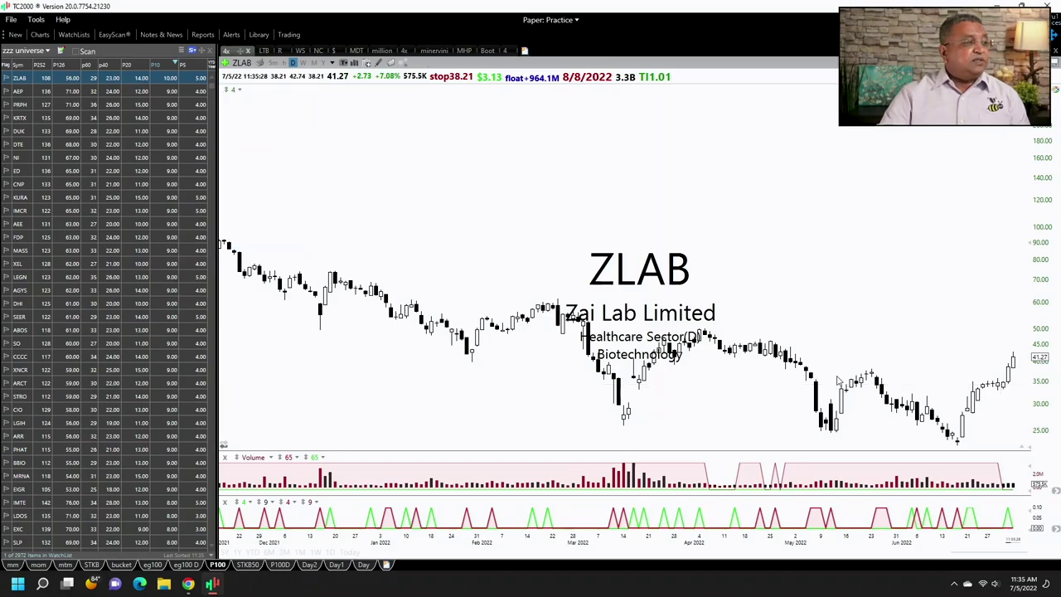
left_click(64, 92)
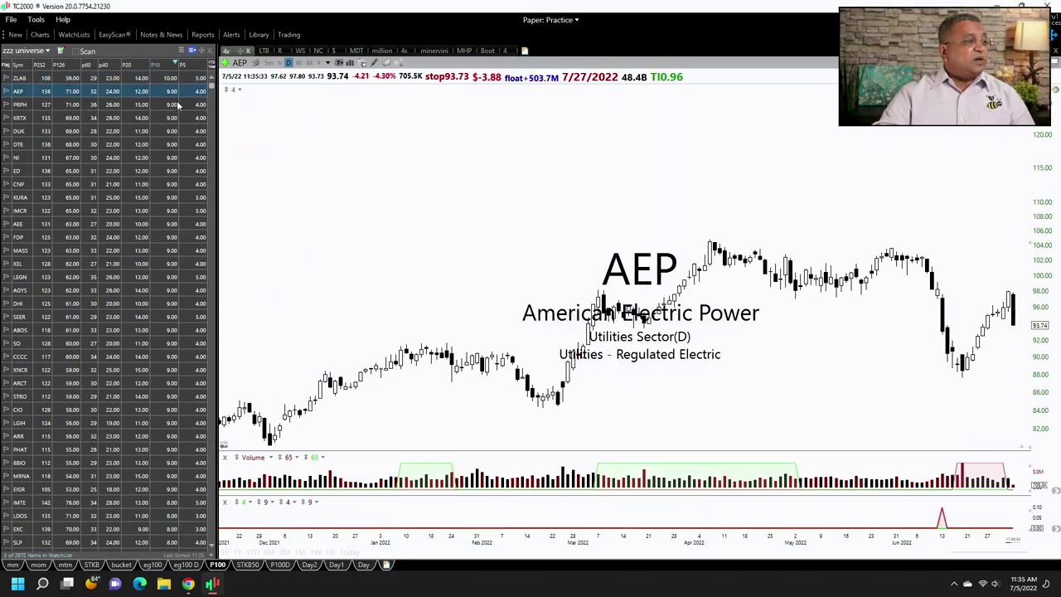
key("space")
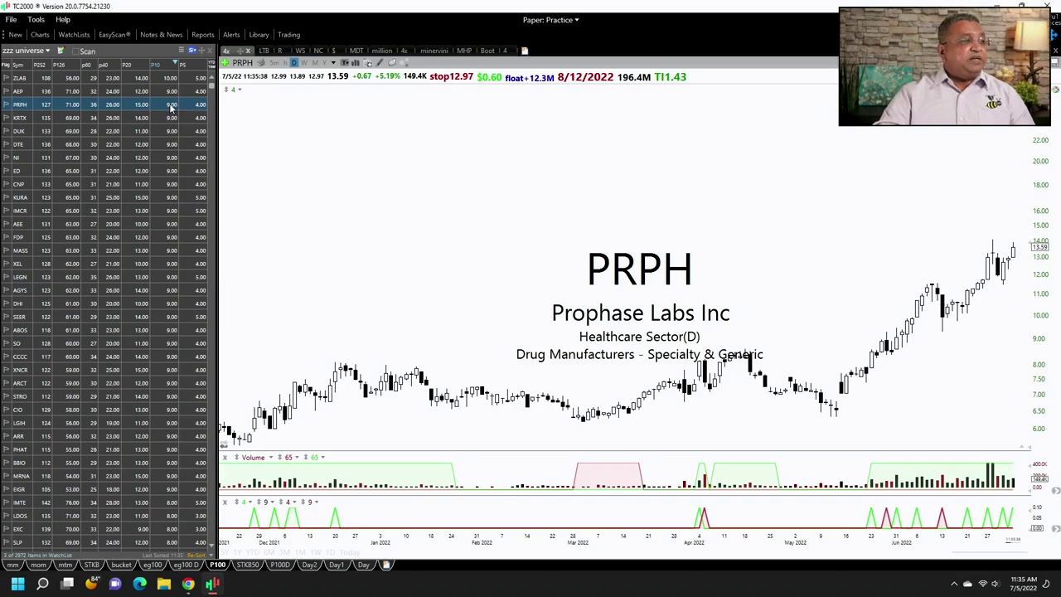
key("space")
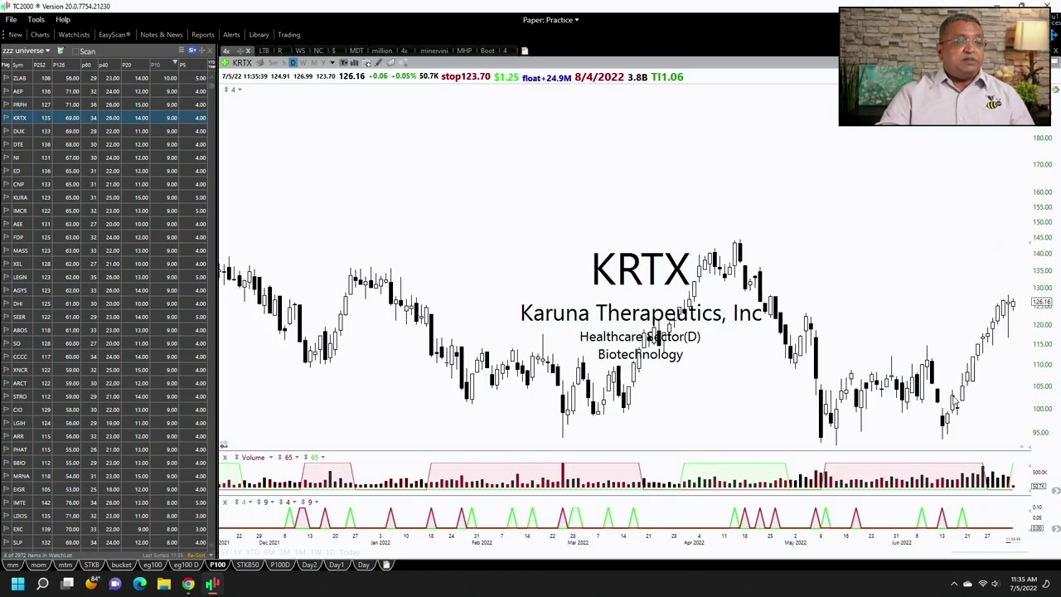
key("space")
key("space")
key("space")
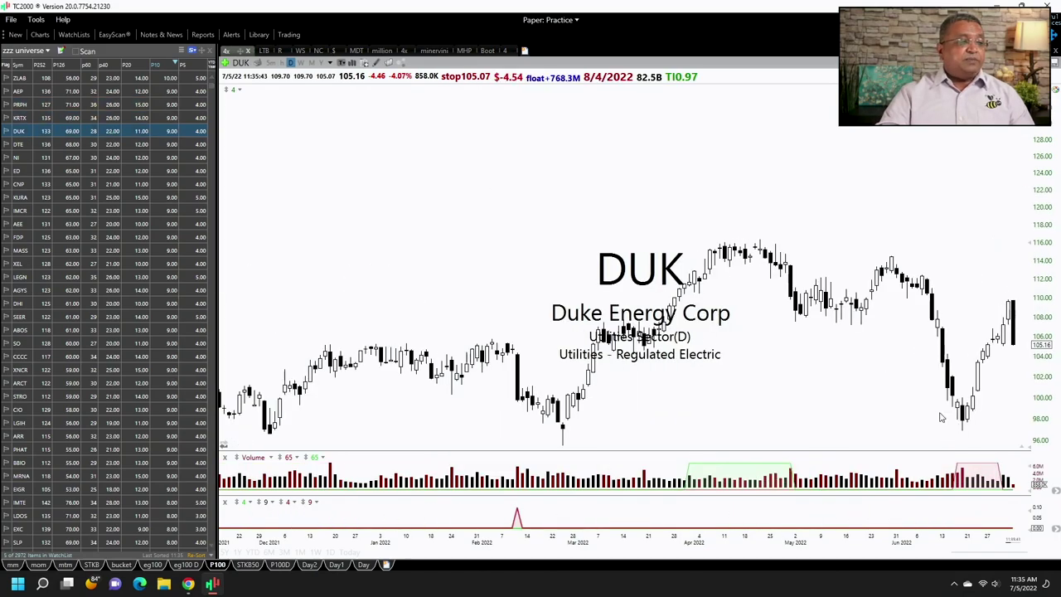
key("space")
key("space")
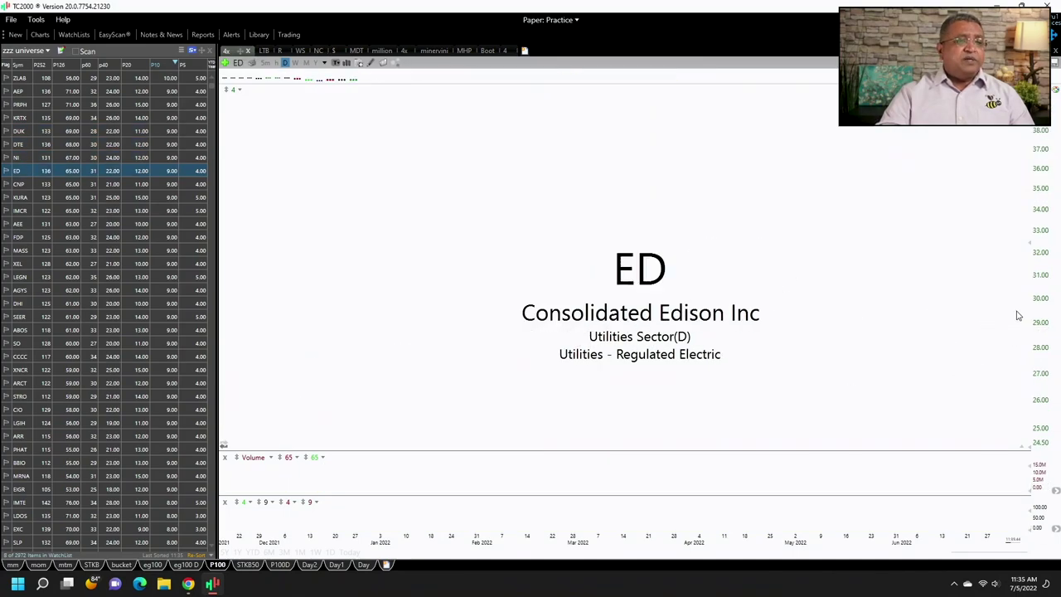
Continue stepping through the KURA, IMCR, AEE, FDP, XEL and LEGN charts.
key("space")
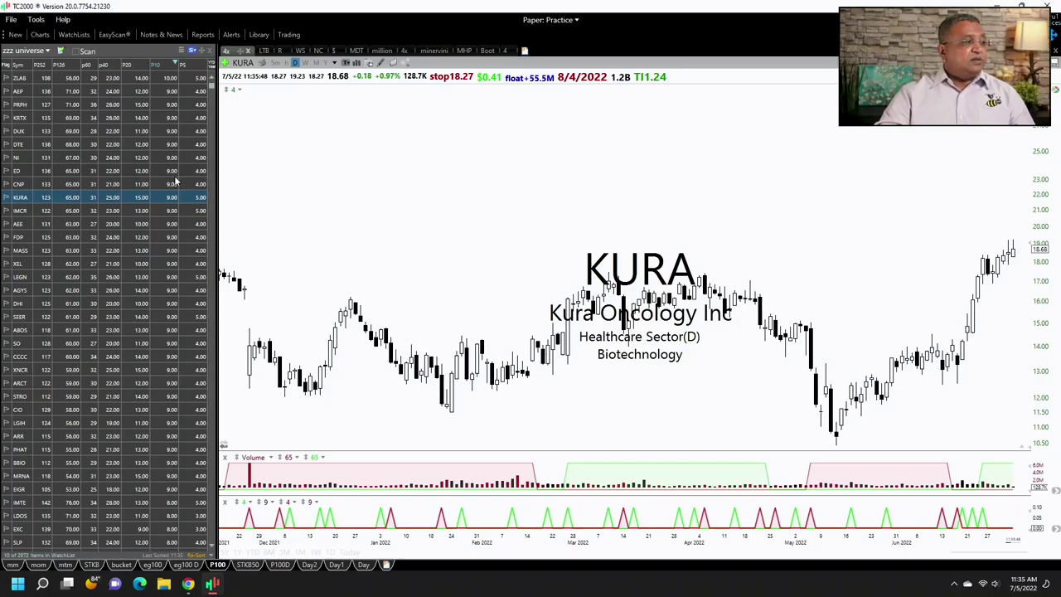
key("space")
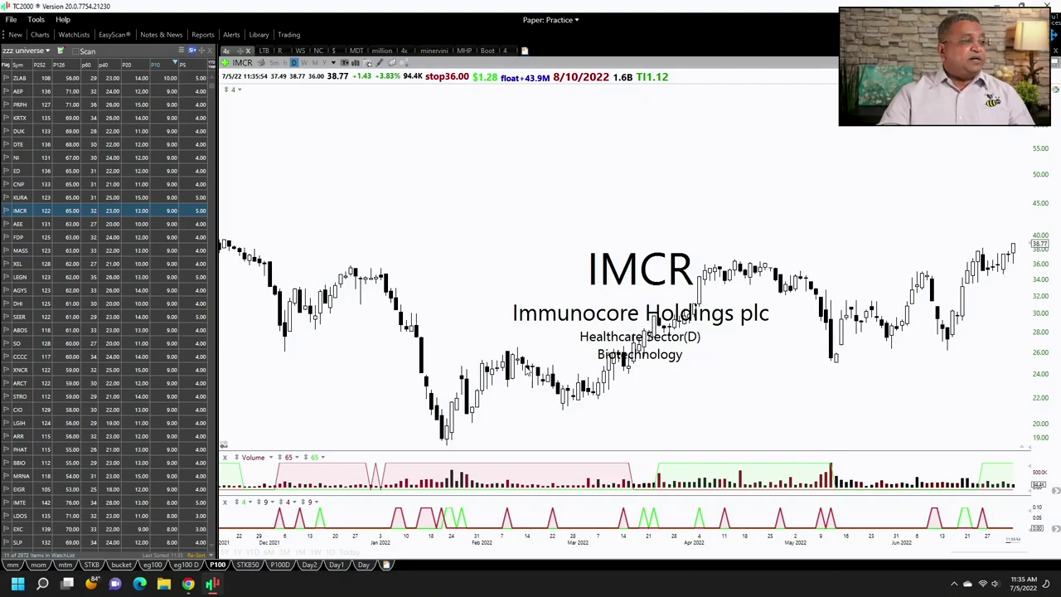
key("space")
key("space")
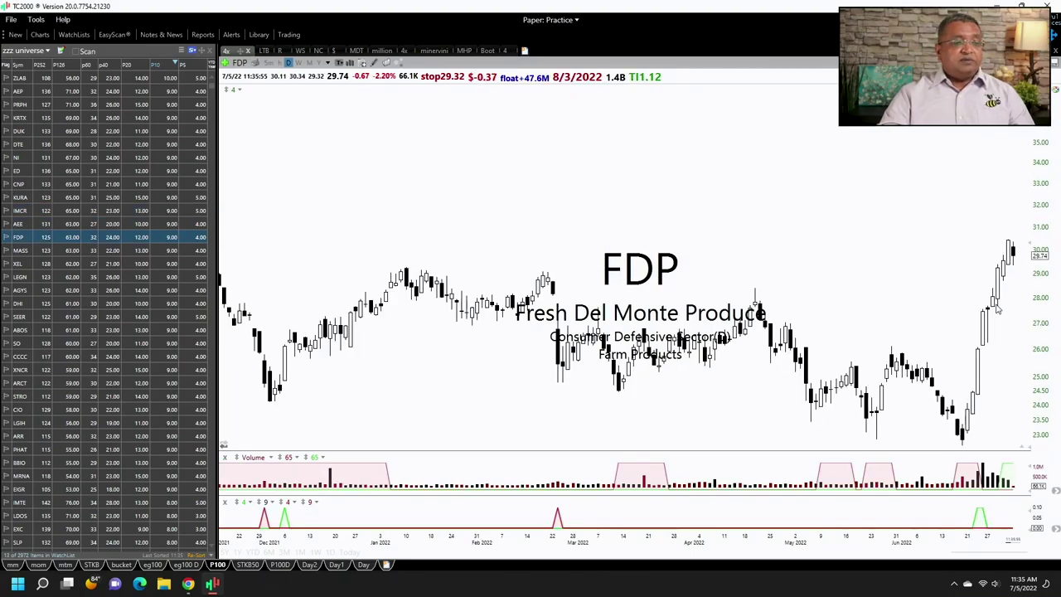
key("space")
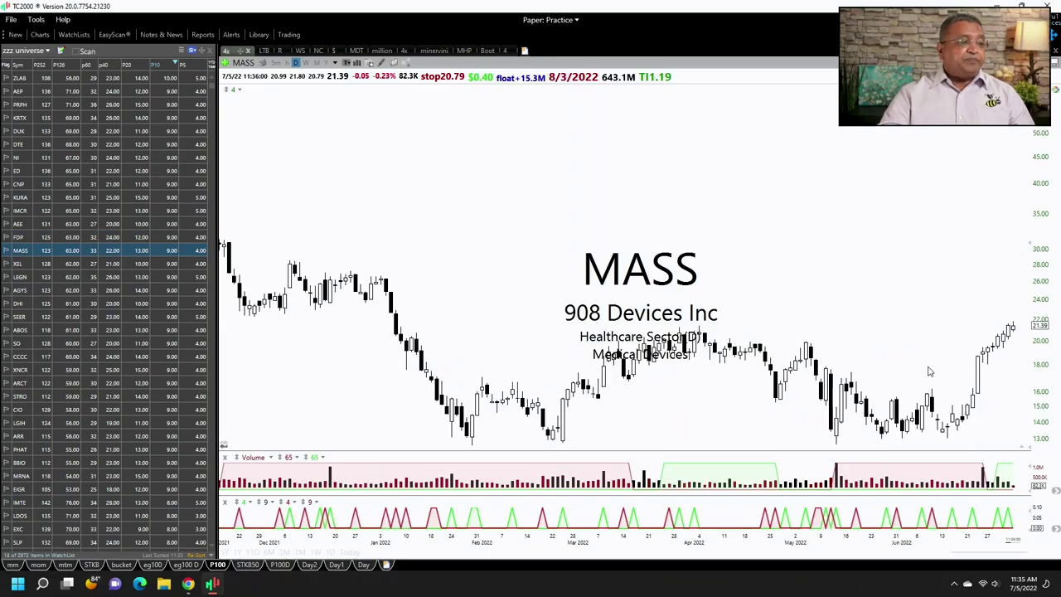
key("space")
key("space")
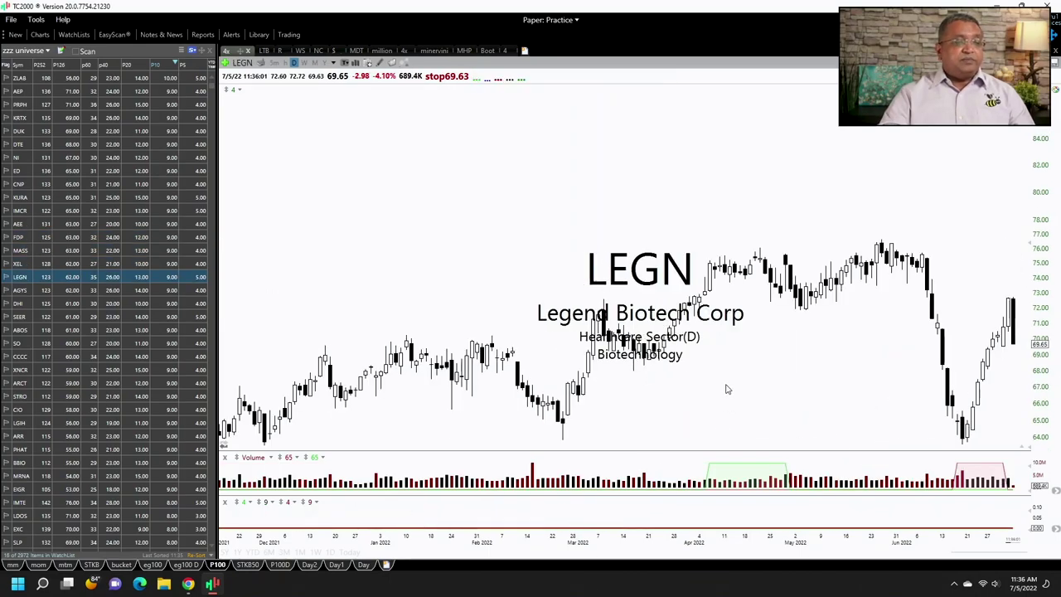
key("space")
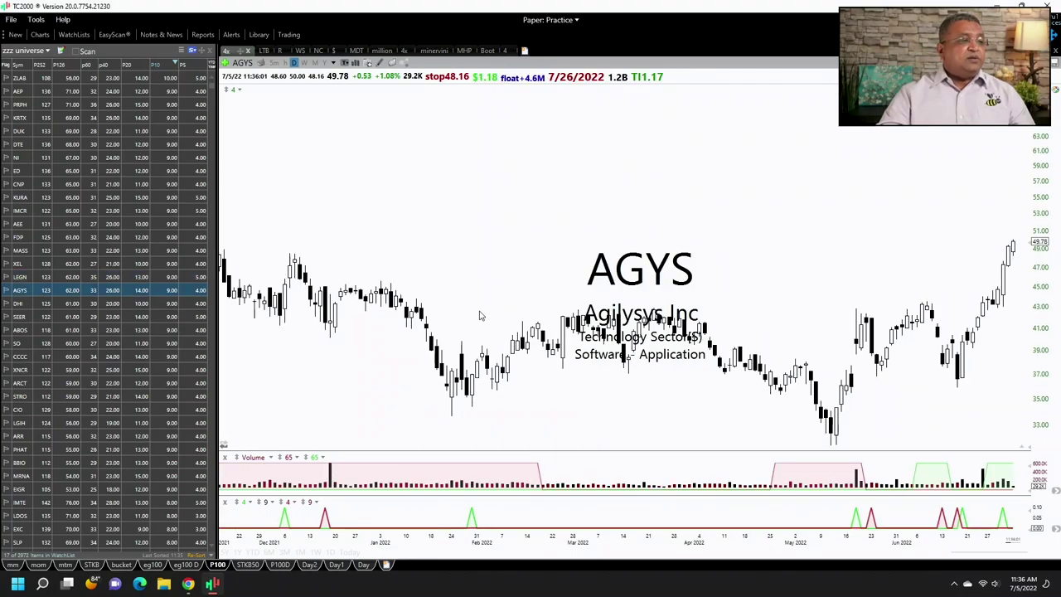
Re-rank the watchlist by P5 and view the ZLAB, KURA, IMCR and LEGN charts.
left_click(186, 69)
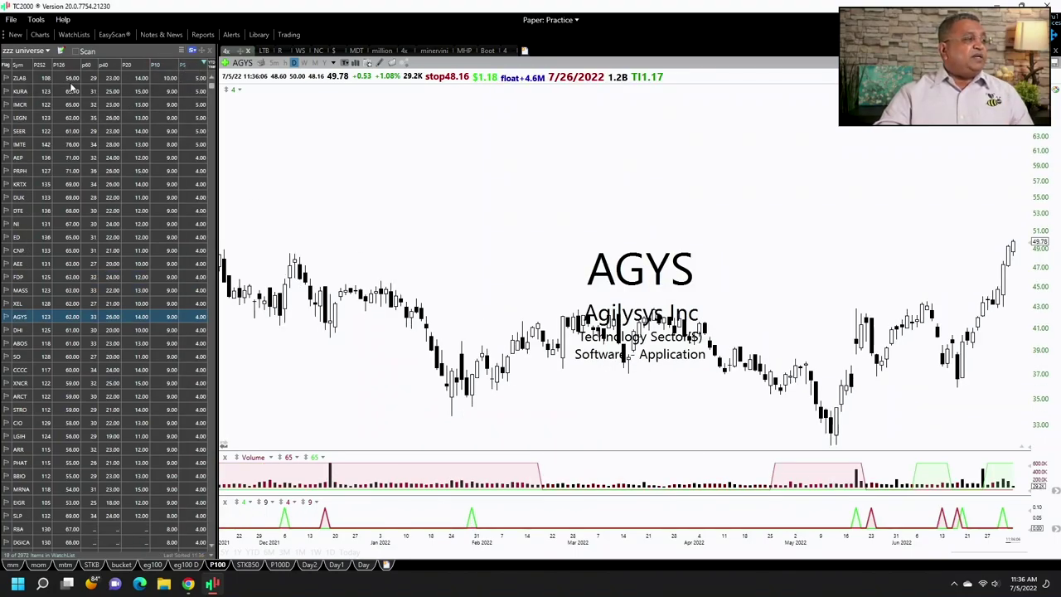
left_click(33, 79)
left_click(22, 94)
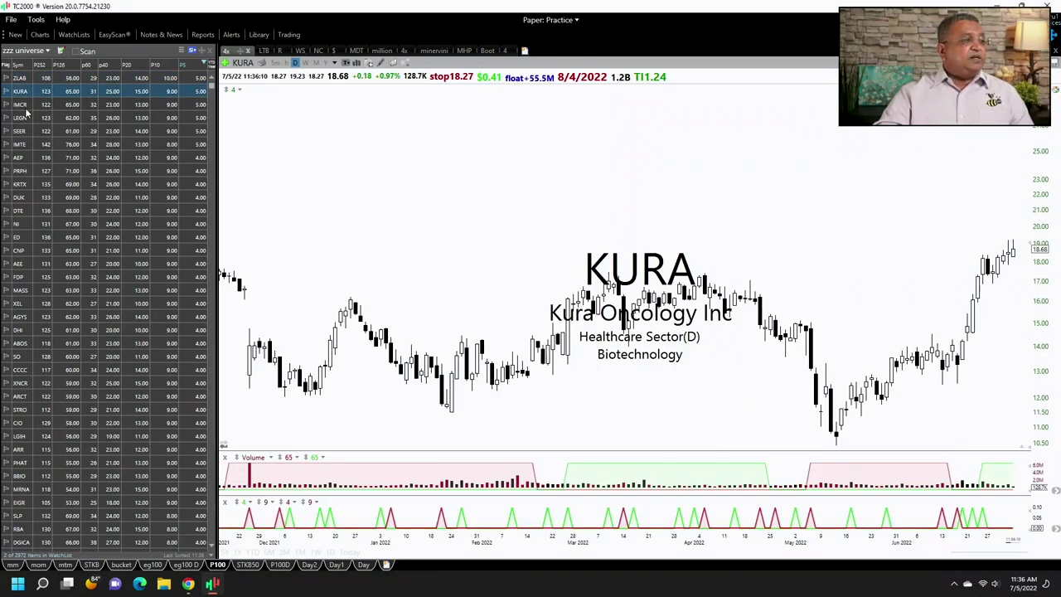
left_click(25, 107)
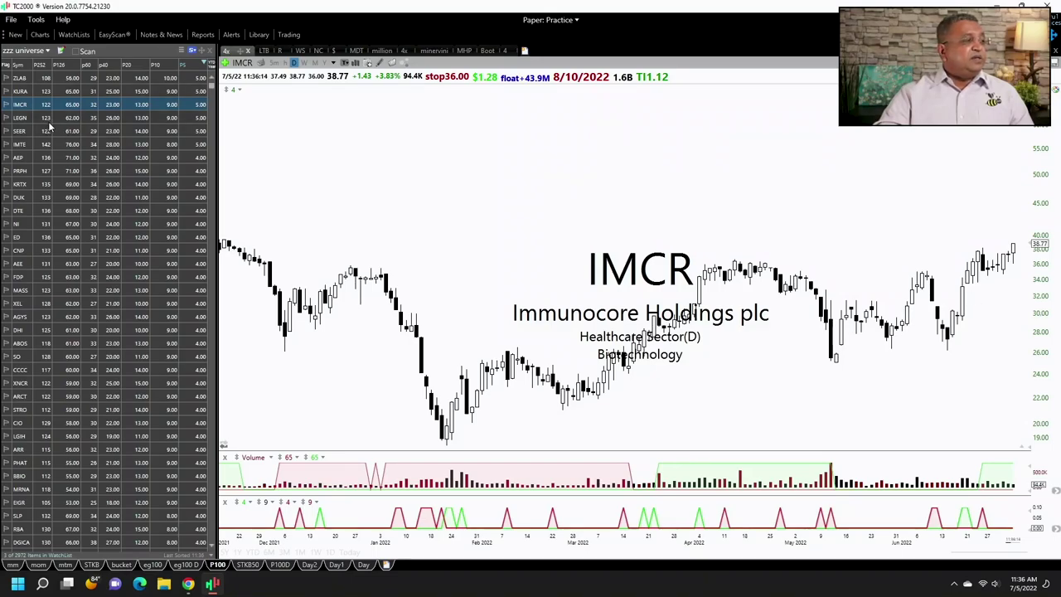
left_click(49, 120)
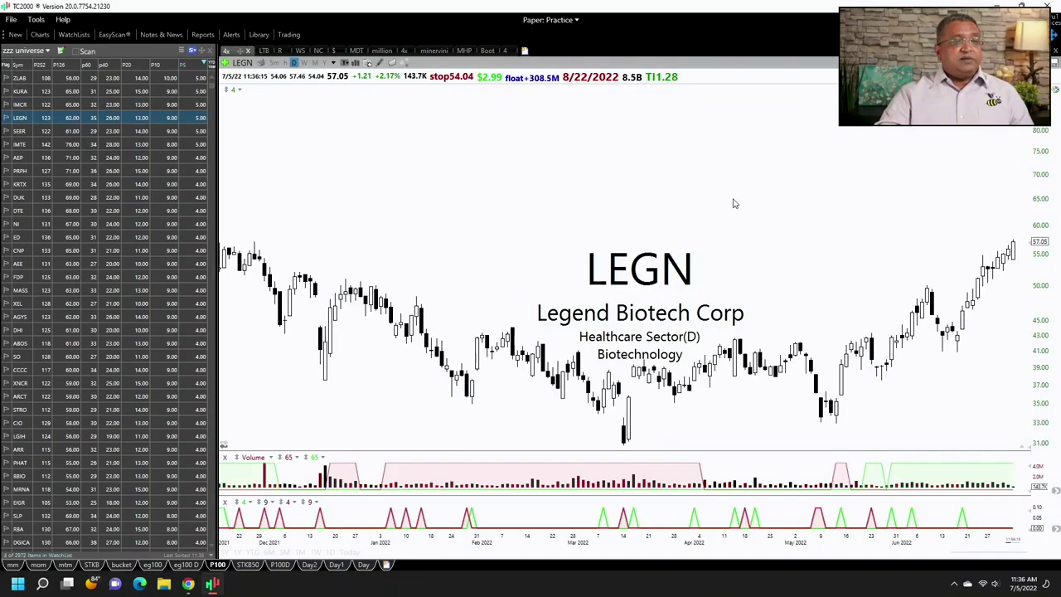
Sort by P20, view KURA's chart, then bring up the Persistant Momentum slide in Chrome.
left_click(129, 66)
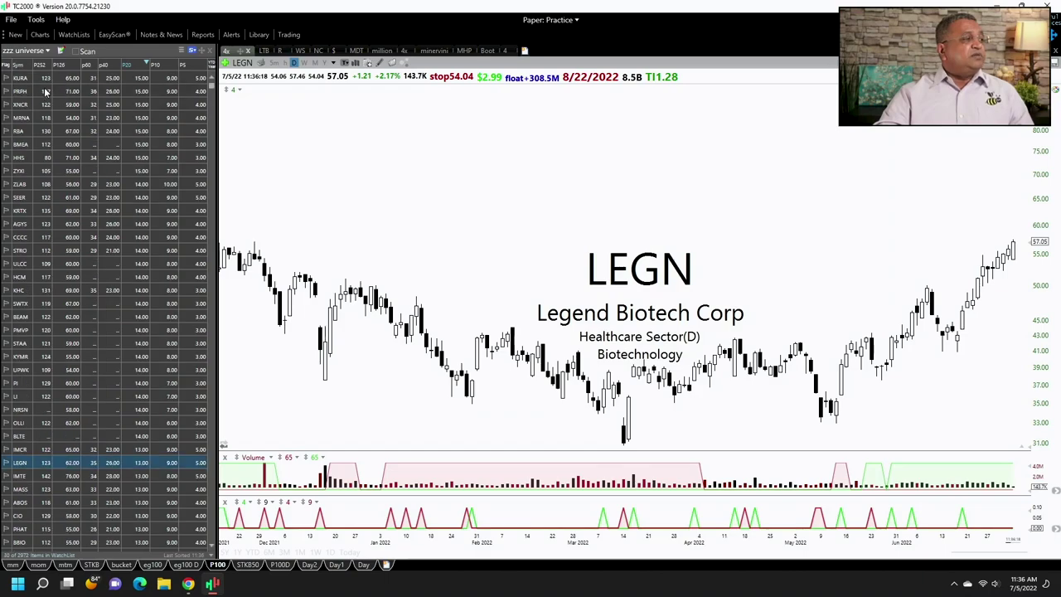
left_click(41, 77)
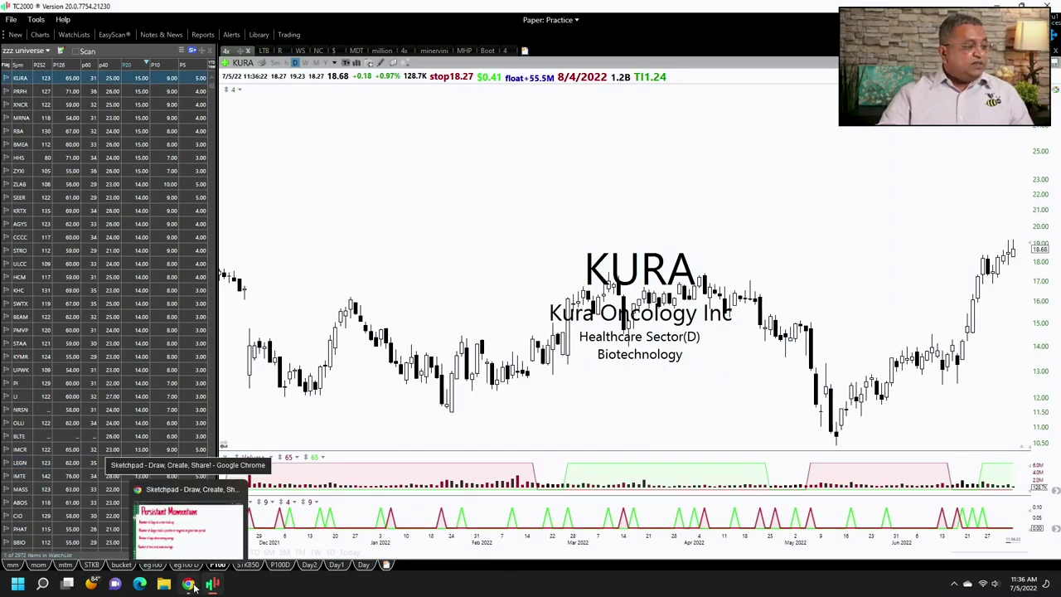
left_click(189, 584)
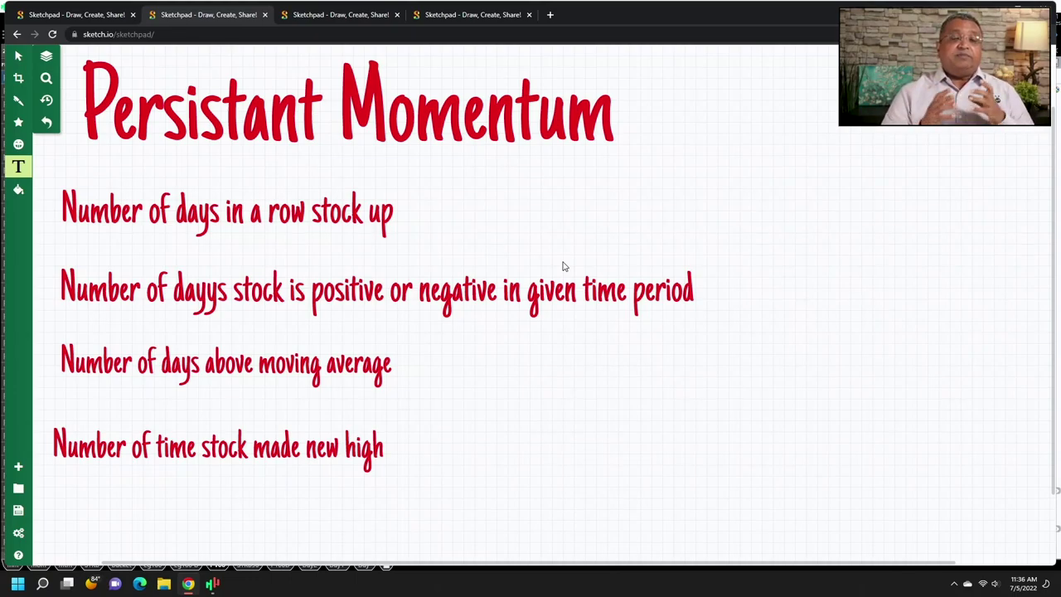
Bring TC2000 back to the Kura Oncology (KURA) chart beside the P20-ranked watchlist.
left_click(212, 584)
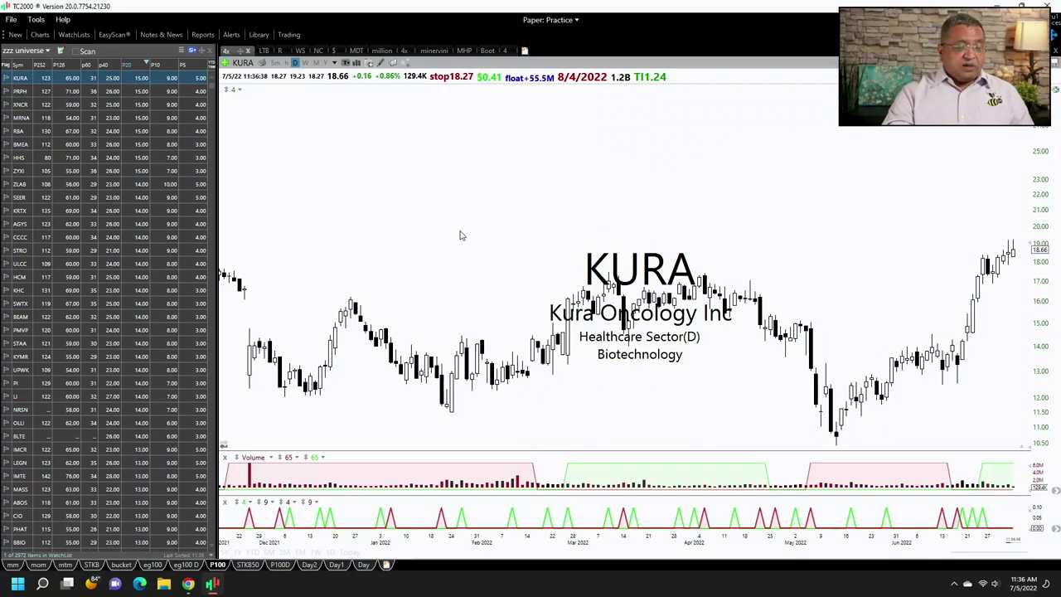
Load ZLAB's chart by typing the symbol ZLA.
type("zla")
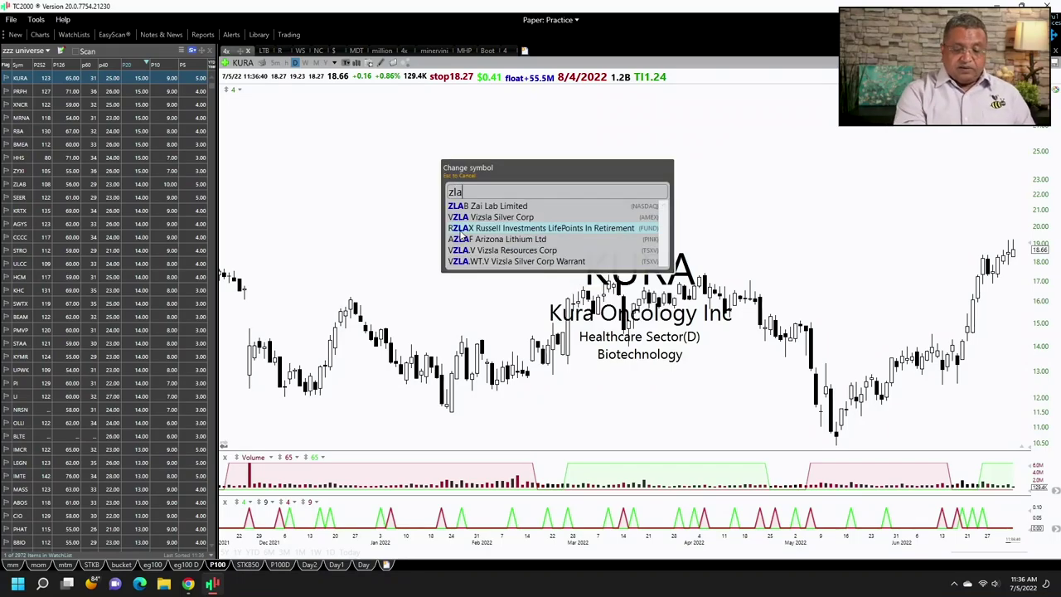
key("Return")
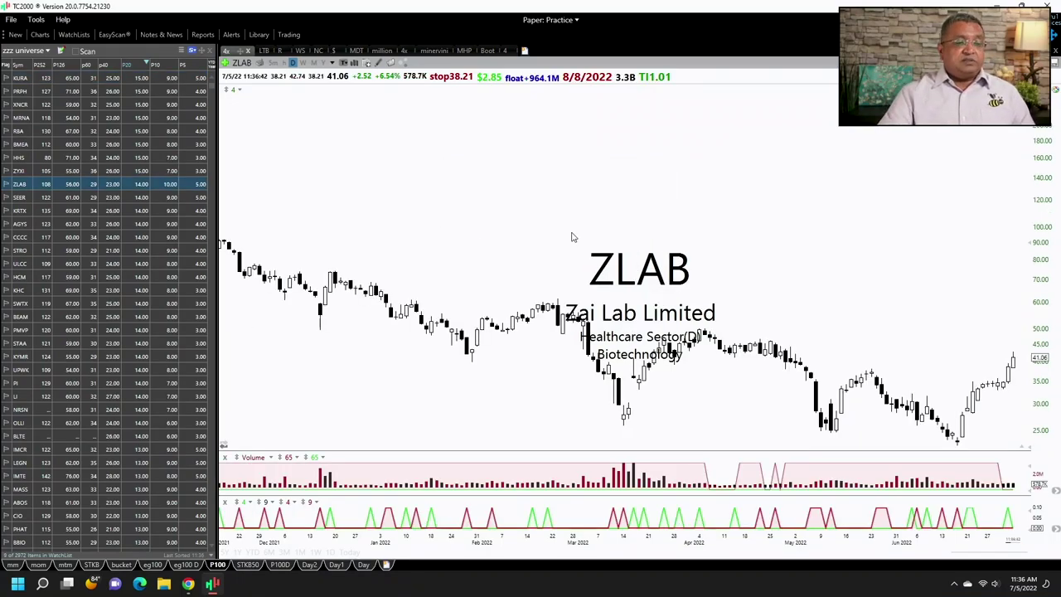
mouse_move(1012, 358)
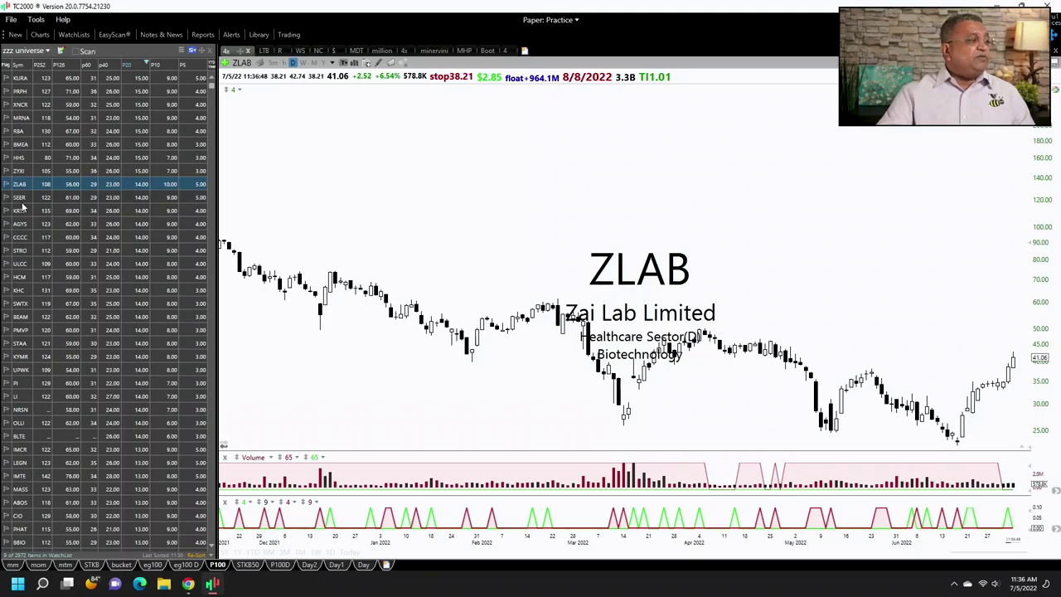
Review the SEER, KRTX and CCCC charts, then switch to the P100D layout.
left_click(23, 200)
left_click(23, 211)
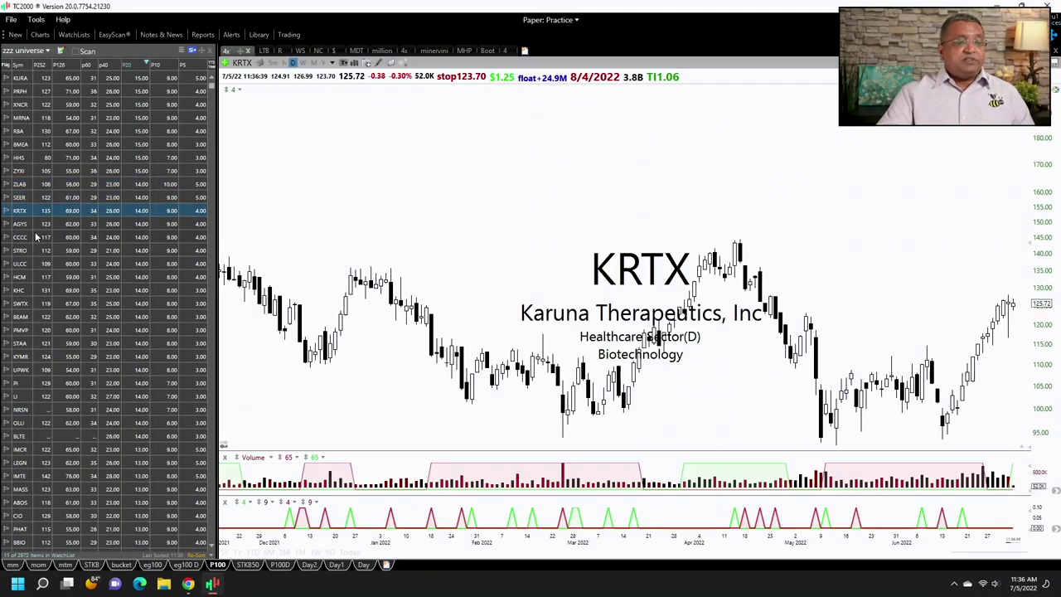
left_click(38, 237)
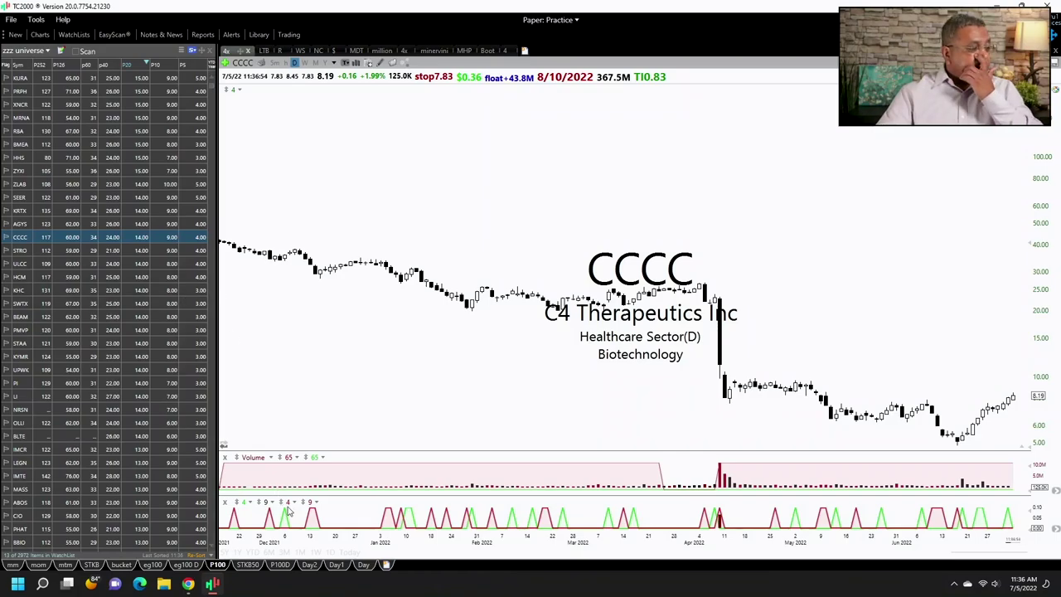
left_click(281, 566)
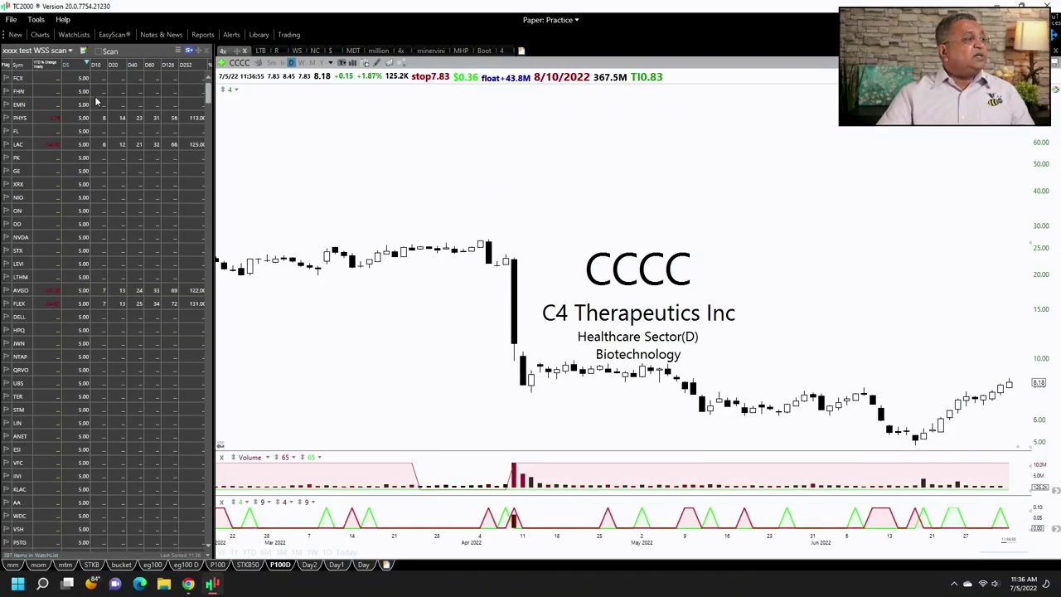
Sort by D252 highest first, view BABA, then load the zzz universe combo list.
left_click(189, 65)
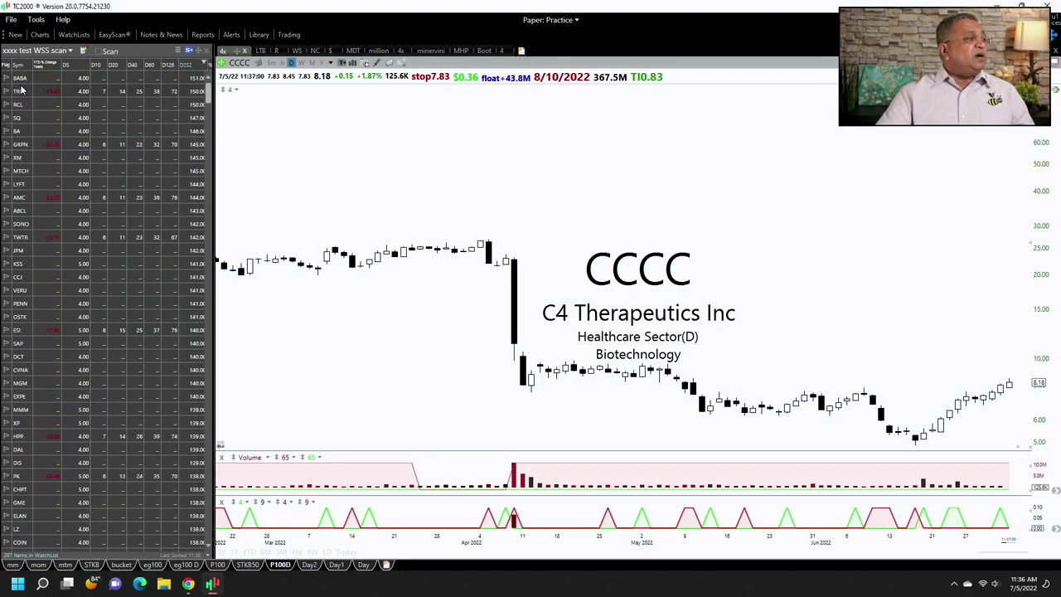
left_click(21, 79)
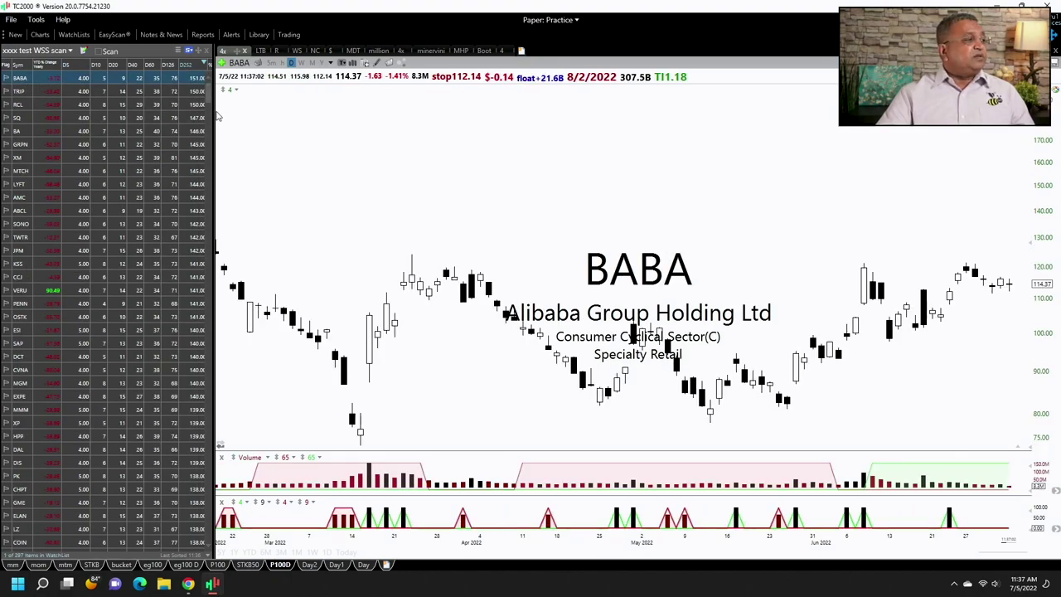
left_click(69, 51)
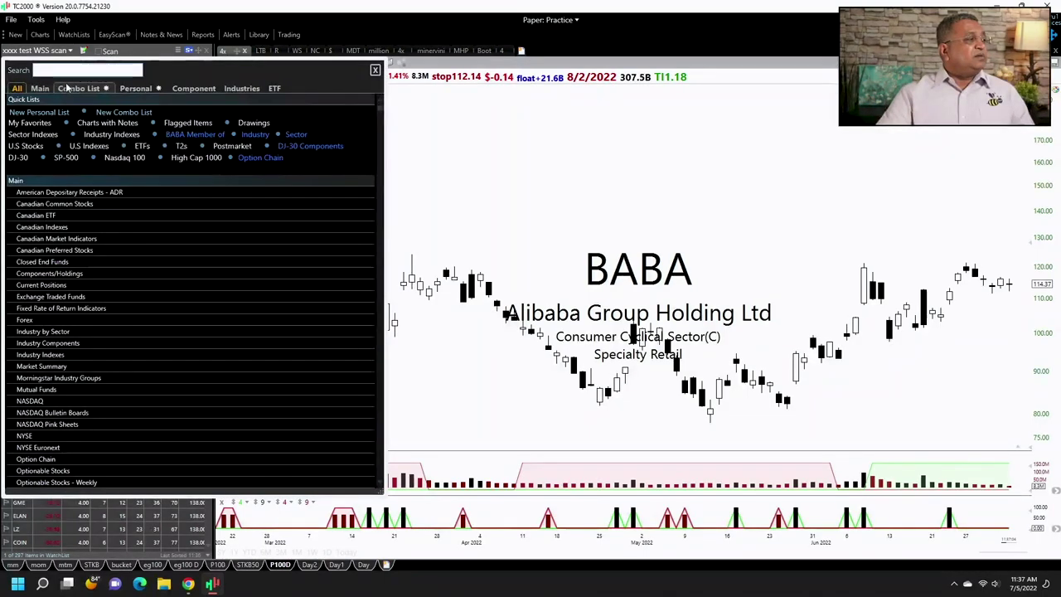
left_click(72, 88)
scroll(33, 452, "down", 5)
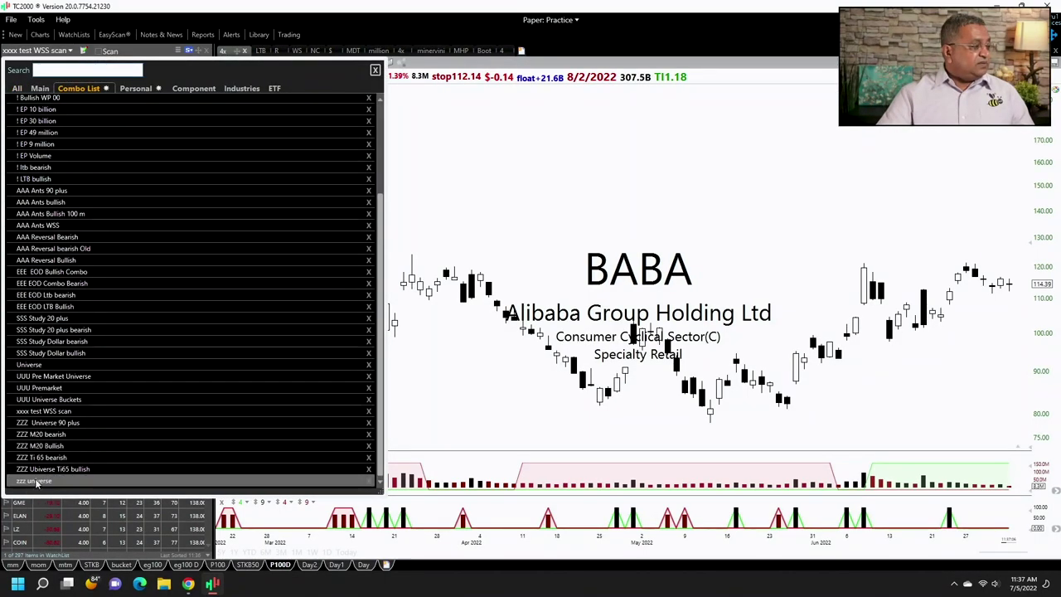
left_click(37, 482)
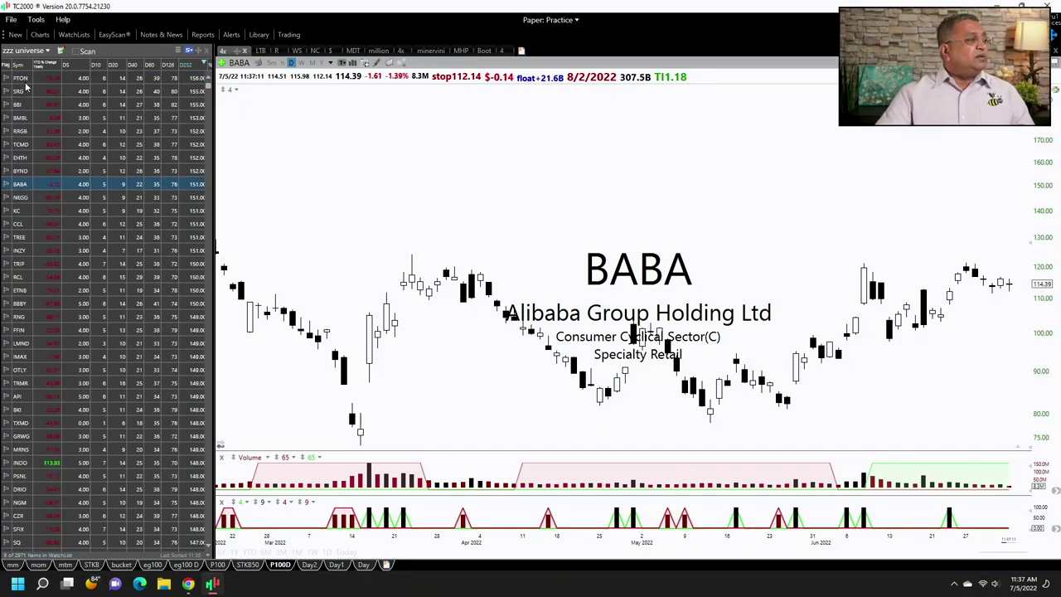
View PTON, widen the watchlist to show Price and Vol, then review SRG and BMBL.
left_click(26, 79)
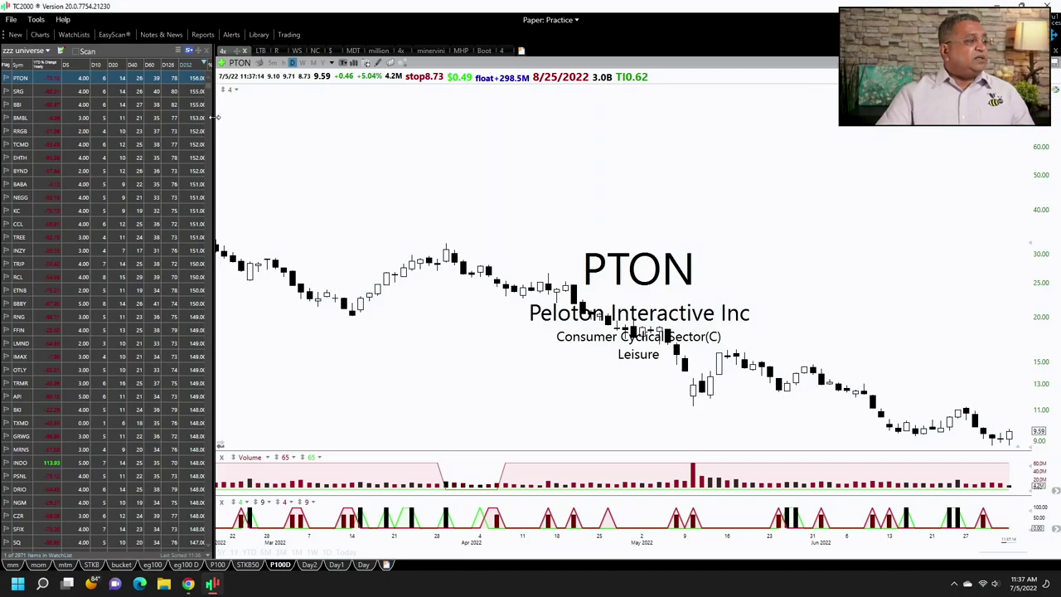
left_click_drag(214, 117, 277, 120)
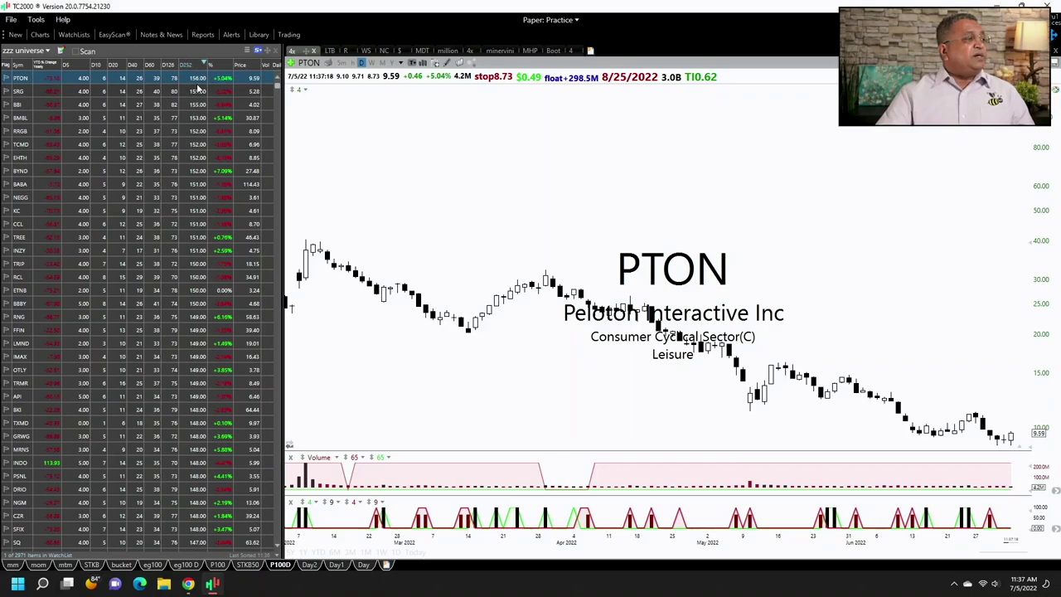
left_click(199, 89)
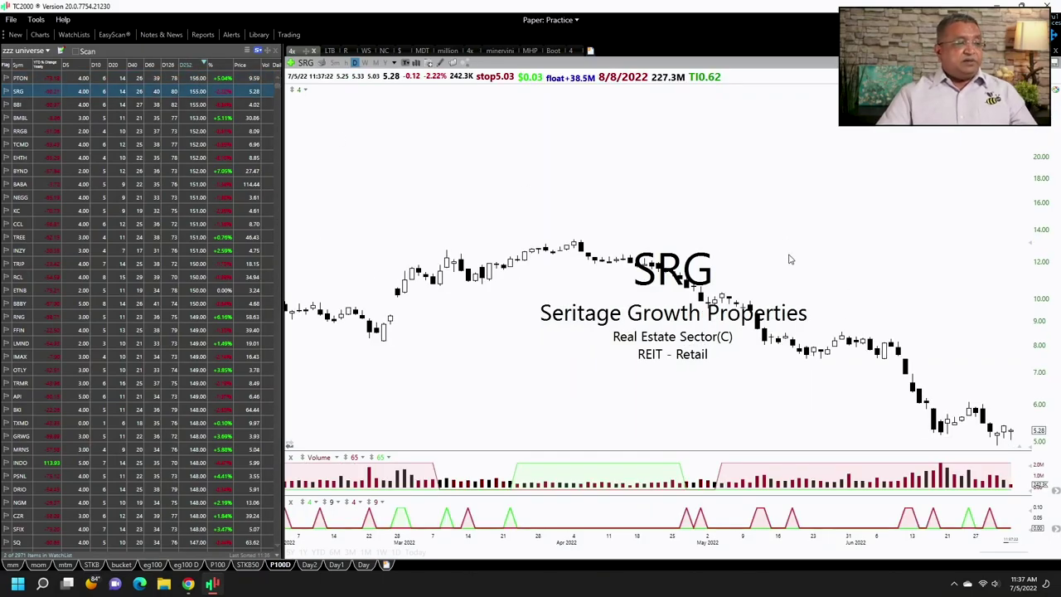
key("Down")
key("Down")
key("Down")
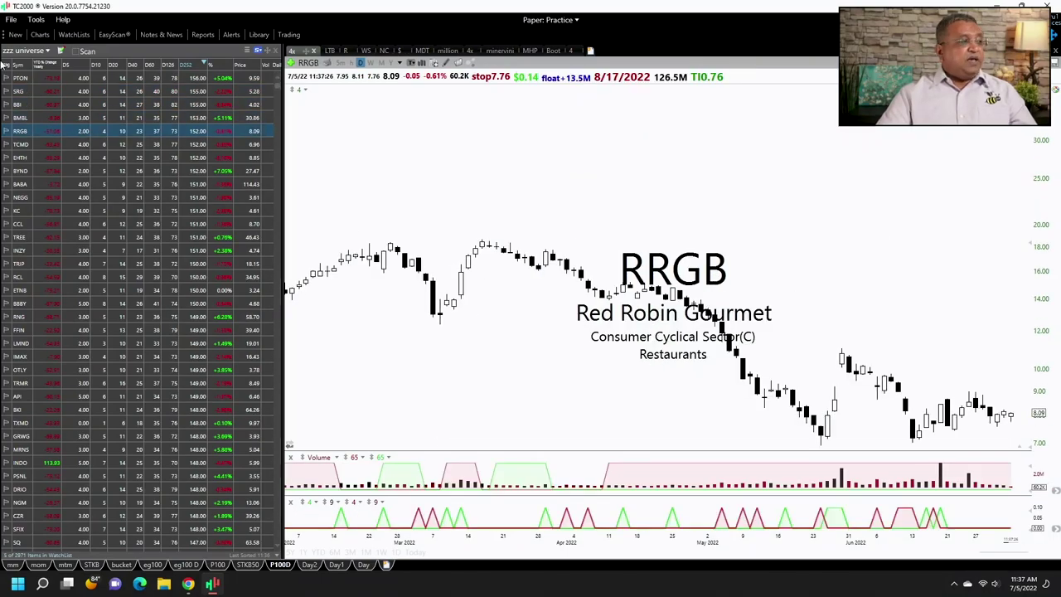
left_click(48, 121)
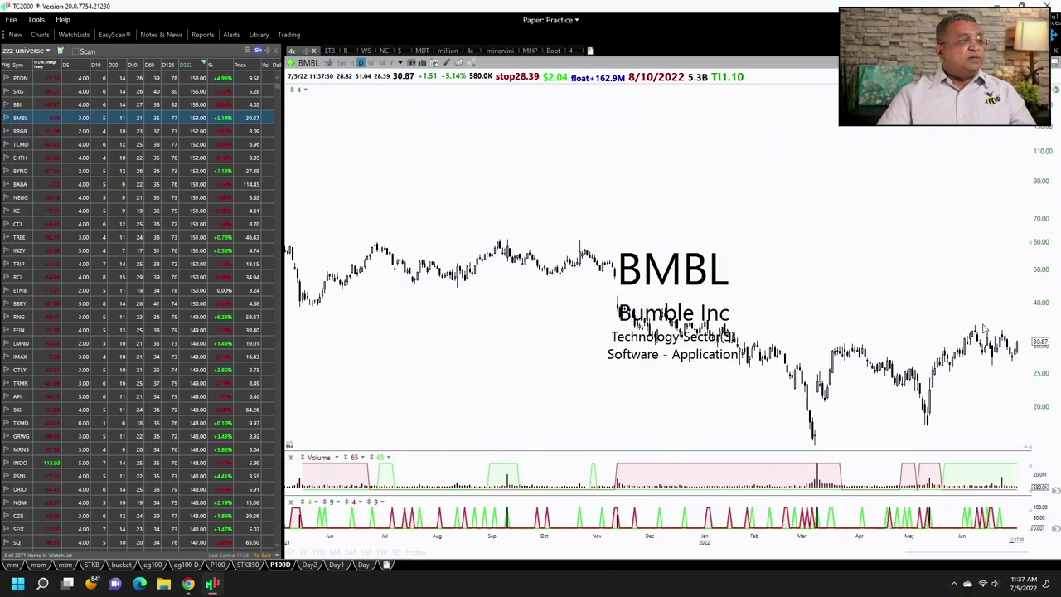
scroll(986, 329, "up", 2)
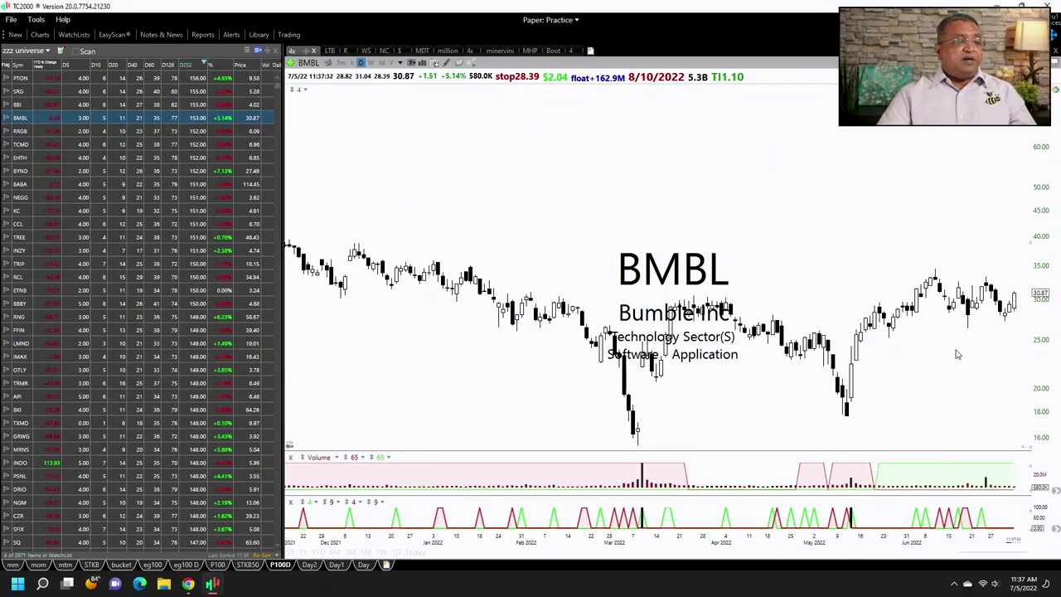
Step through EHTH, BABA and TREE charts, then bring up the Sketchpad slides.
key("Down")
key("Down")
key("Down")
key("Down")
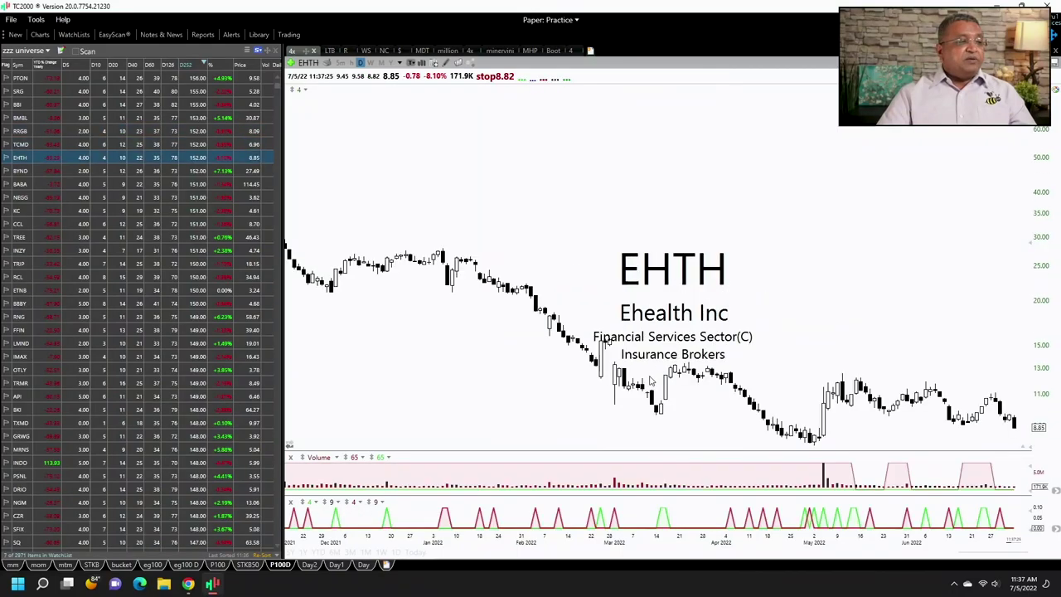
key("Down")
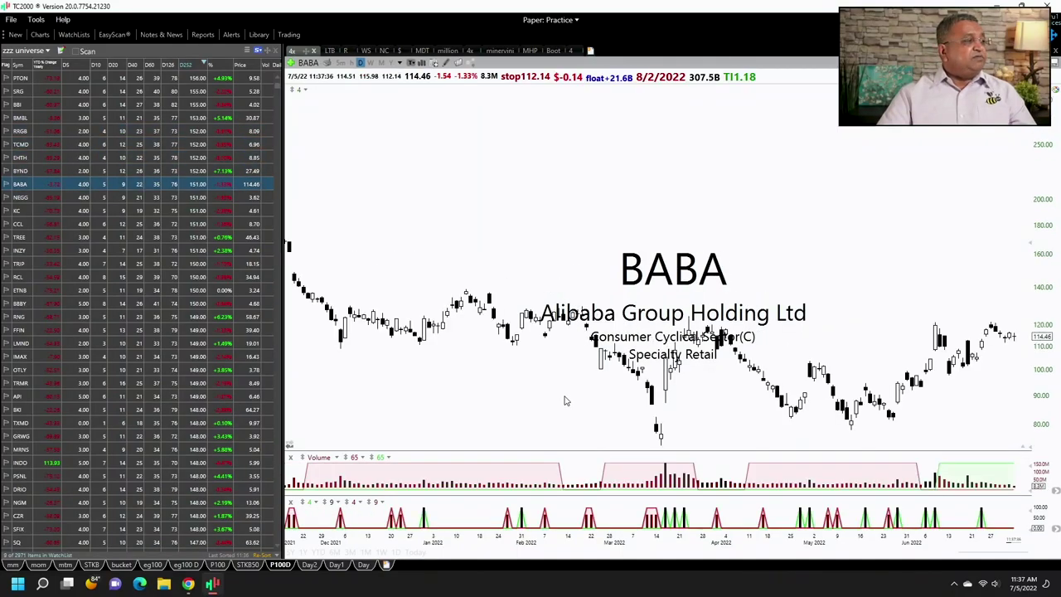
key("Down")
key("Down")
key("Down")
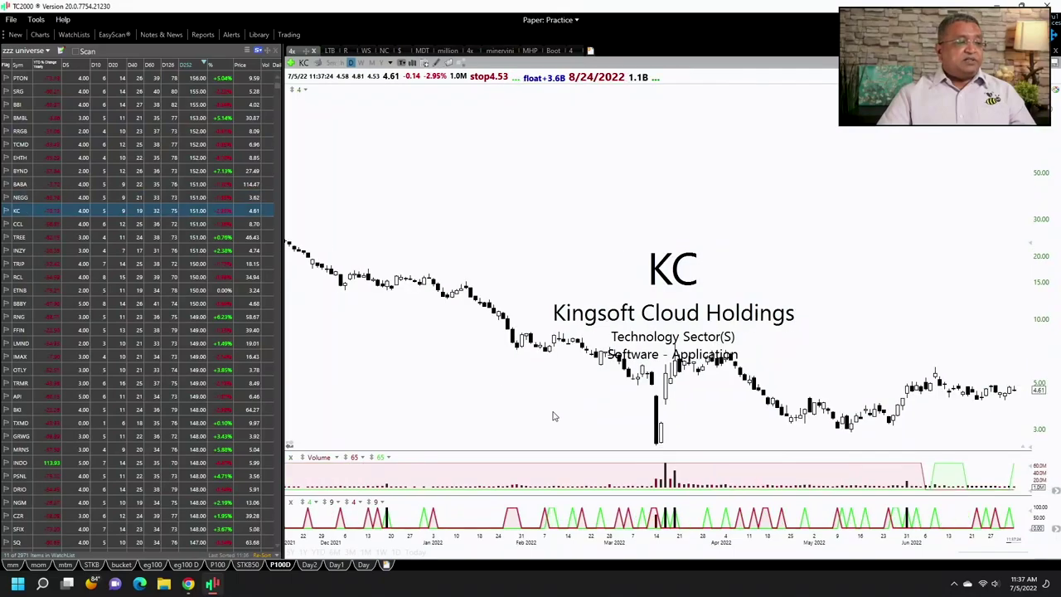
key("Down")
key("Down")
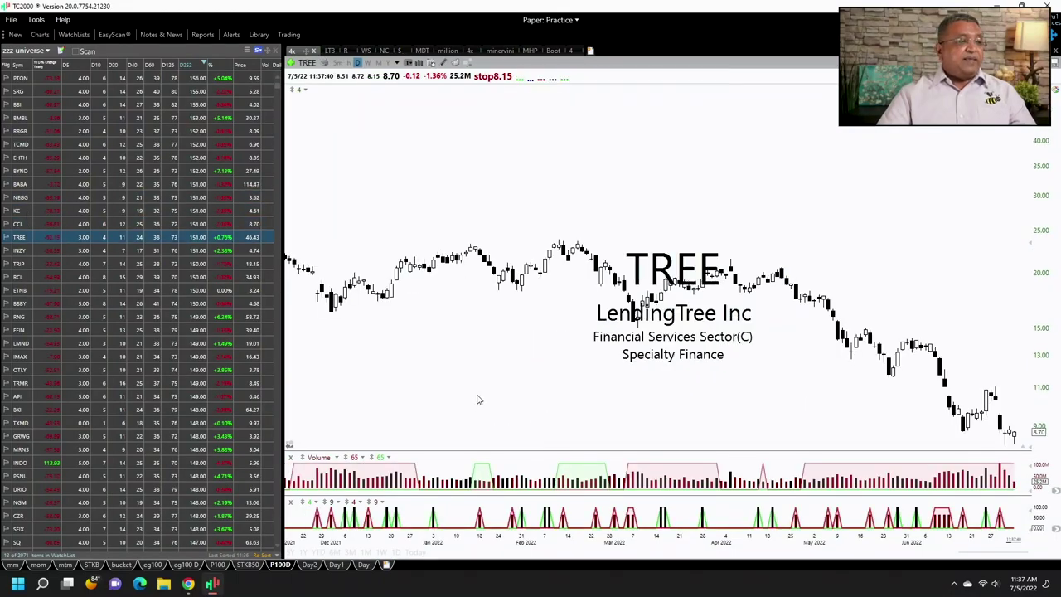
key("Down")
key("Down")
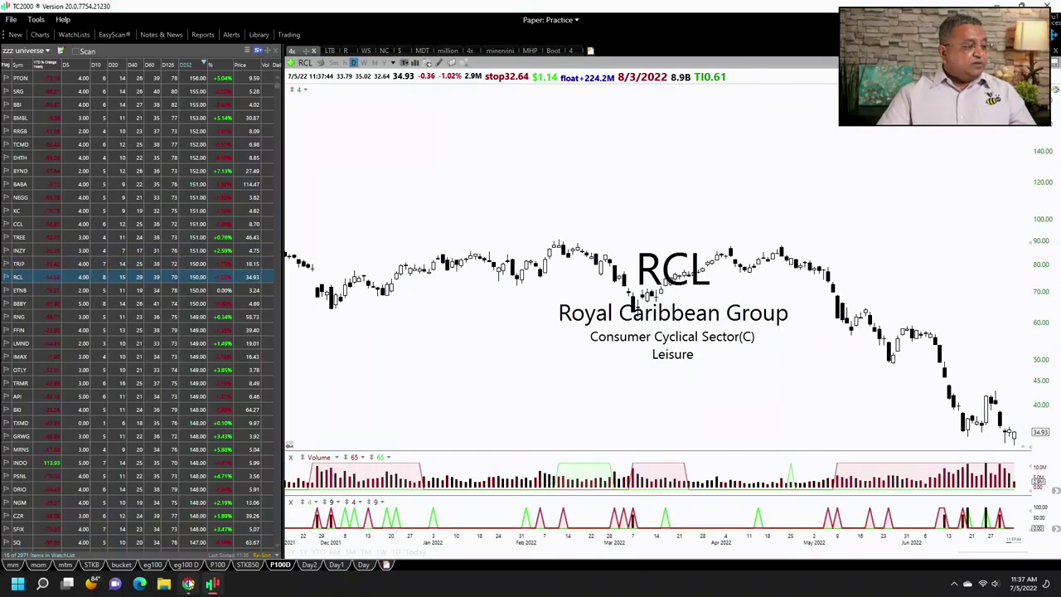
mouse_move(189, 583)
left_click(192, 521)
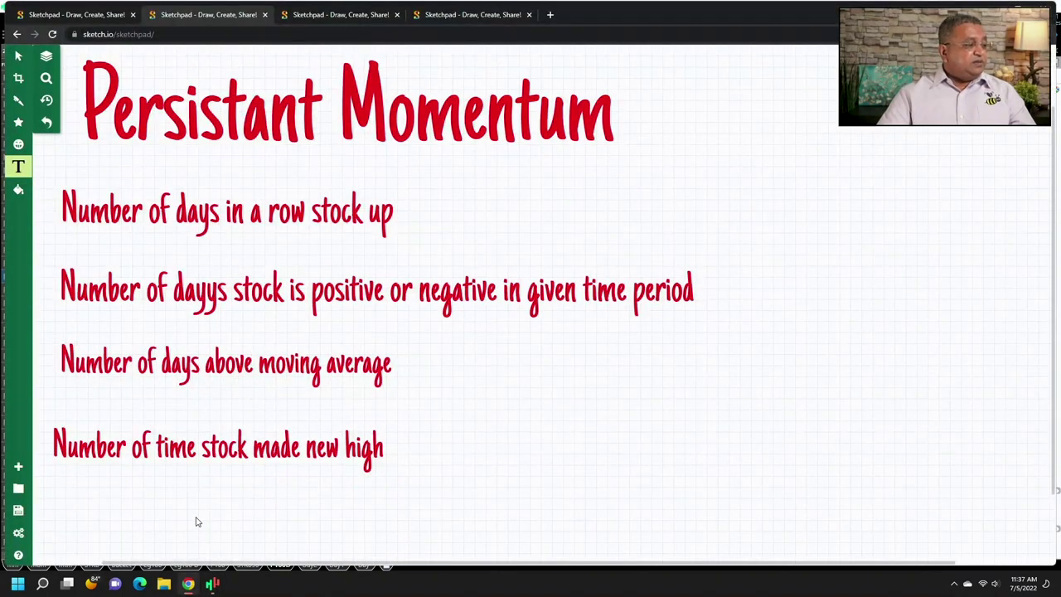
Switch to the pullbacks slide and select its 'Good to find pullbacks' text.
left_click(468, 14)
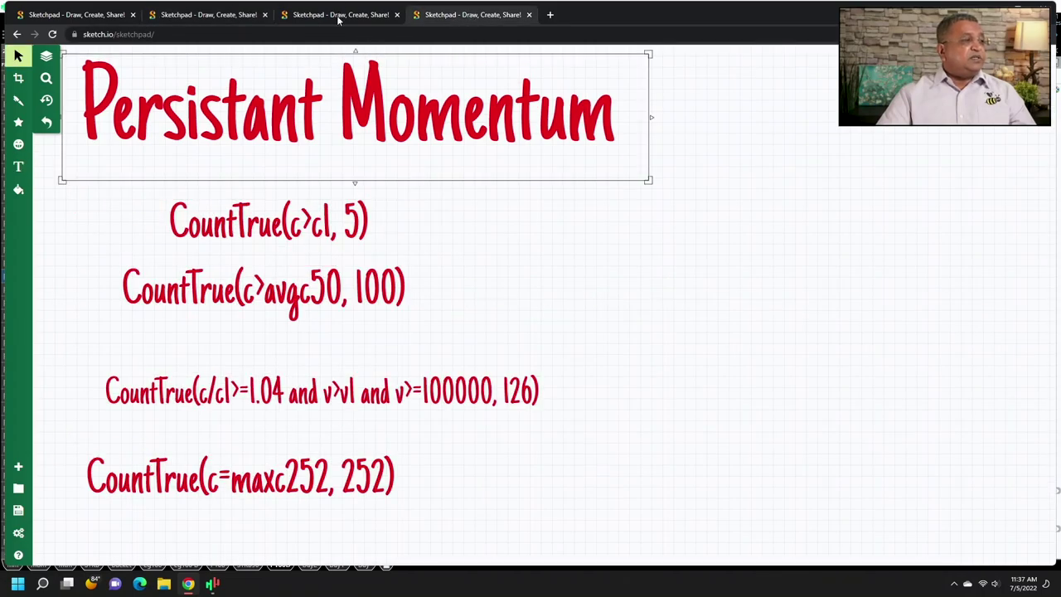
left_click(338, 15)
left_click(356, 217)
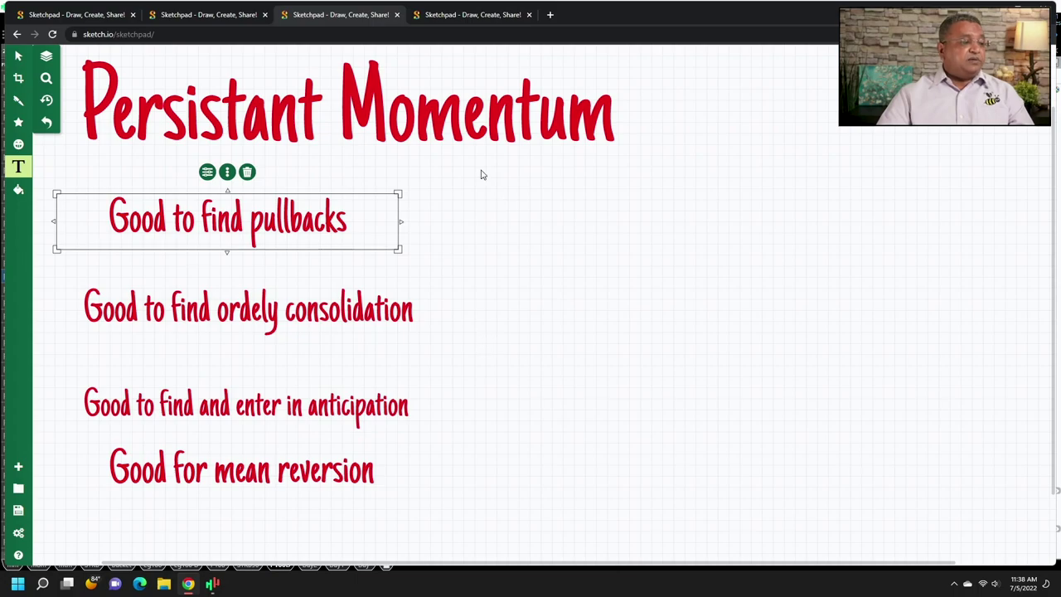
Highlight CountTrue(c>cl, 5) and CountTrue(c=maxc252, 252) on the formulas page, then return to TC2000.
left_click(431, 15)
left_click(273, 224)
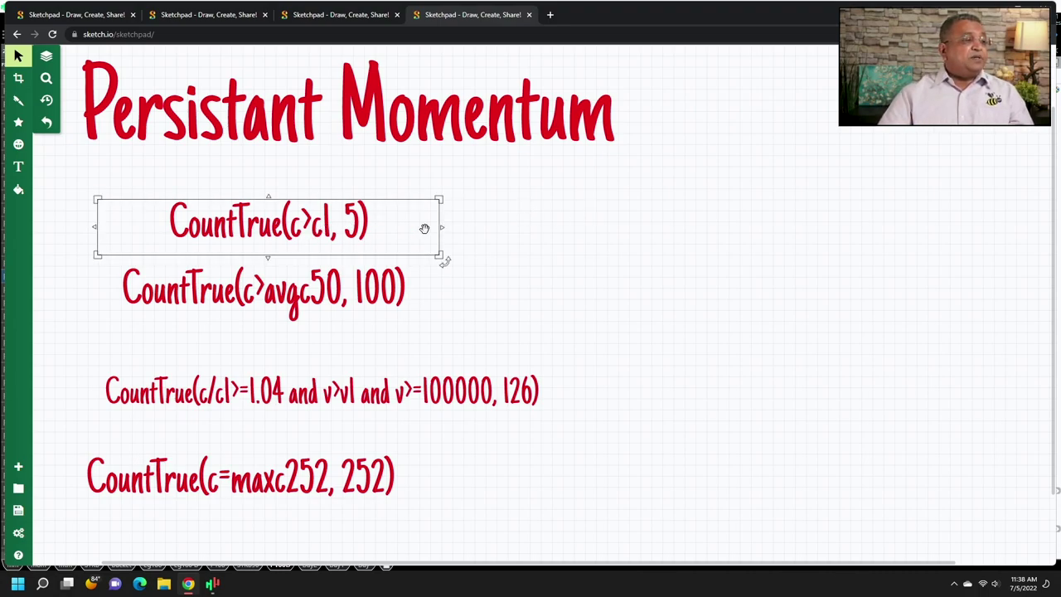
left_click(519, 210)
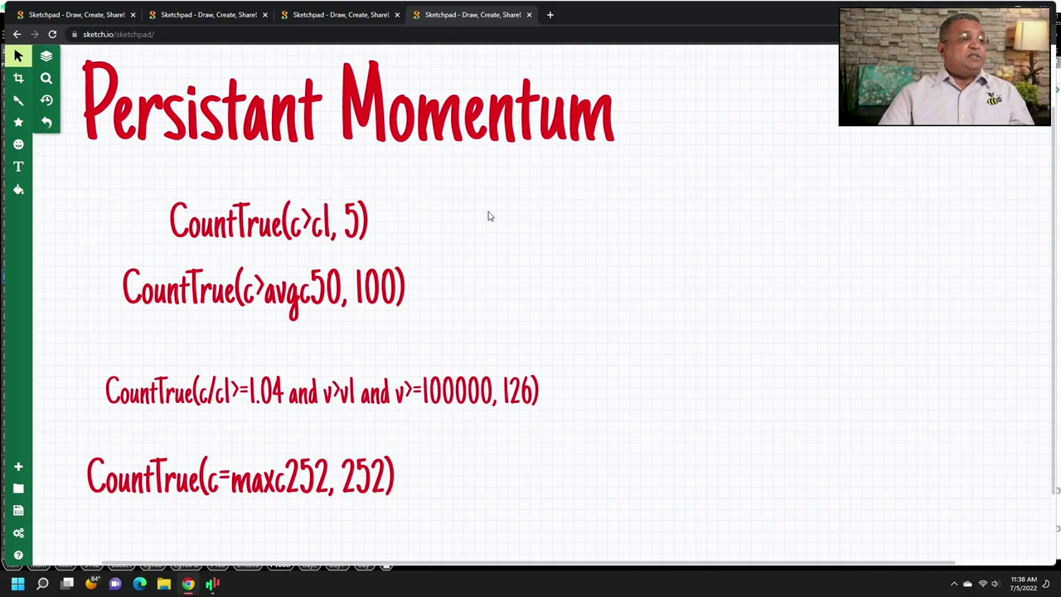
left_click(332, 226)
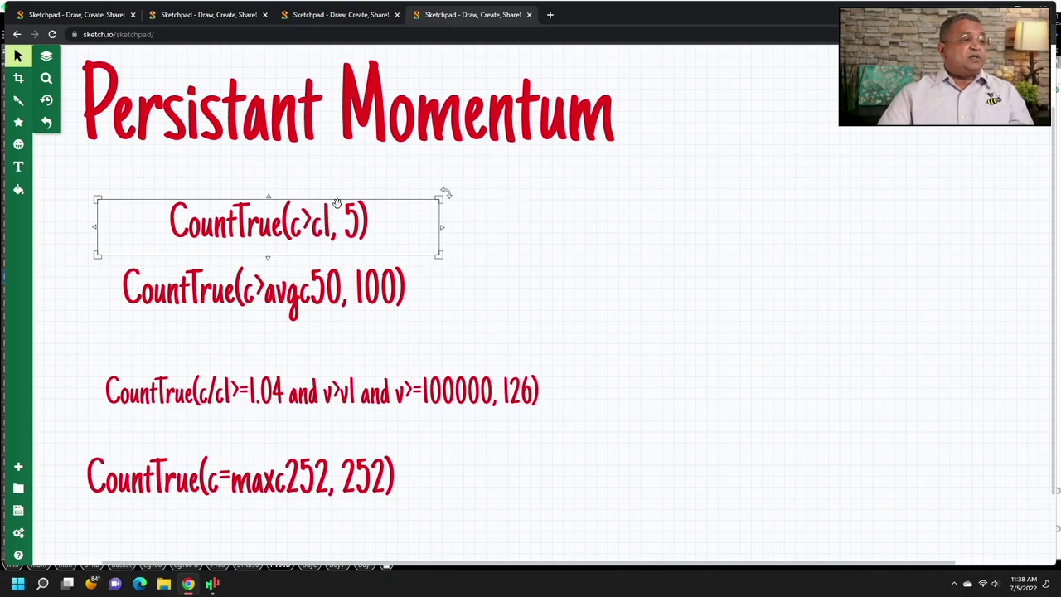
left_click(590, 222)
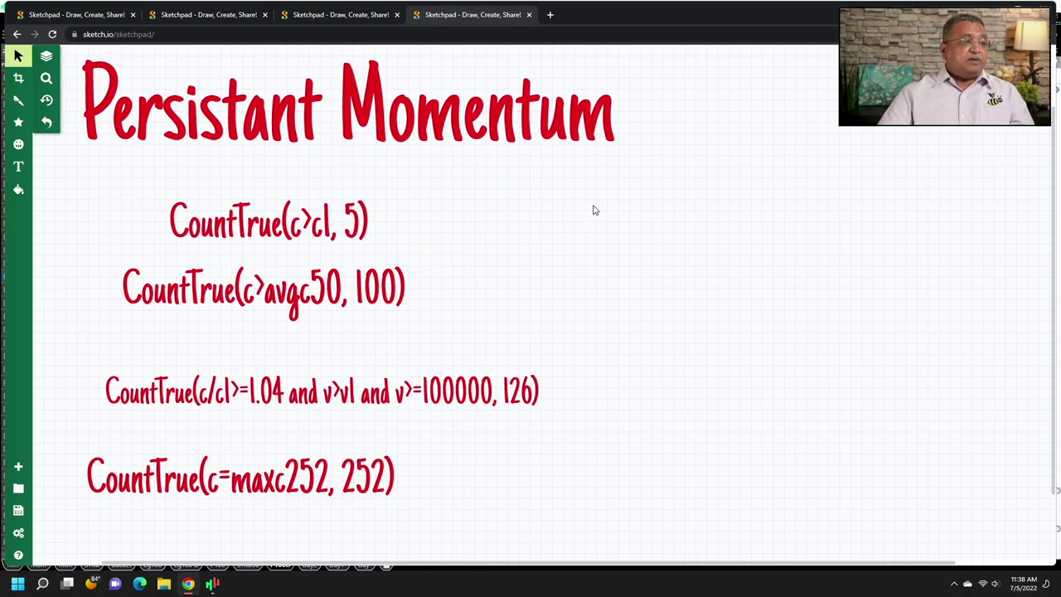
left_click(404, 222)
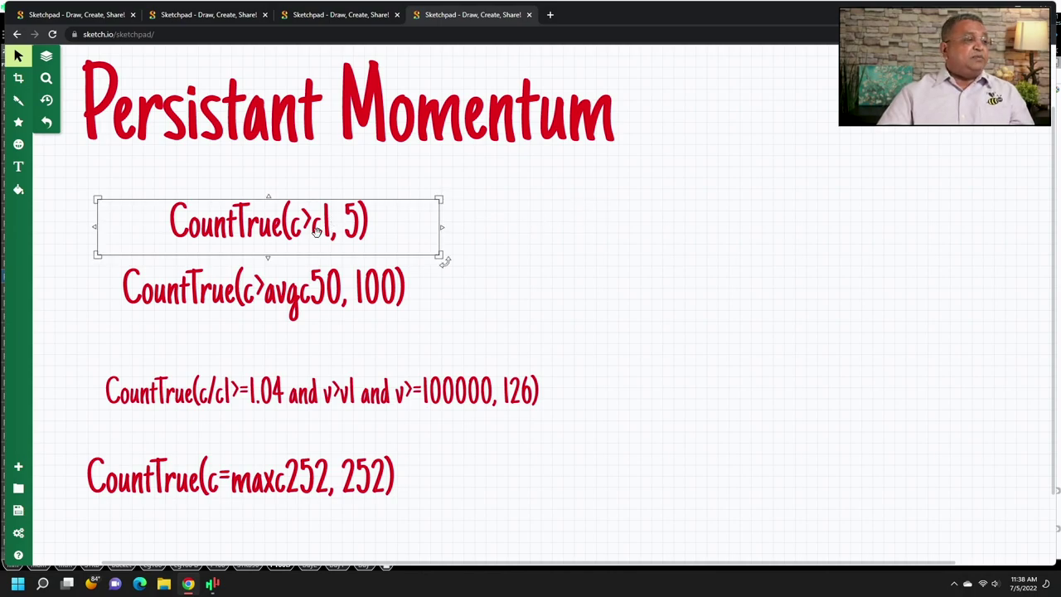
left_click(546, 208)
left_click(437, 252)
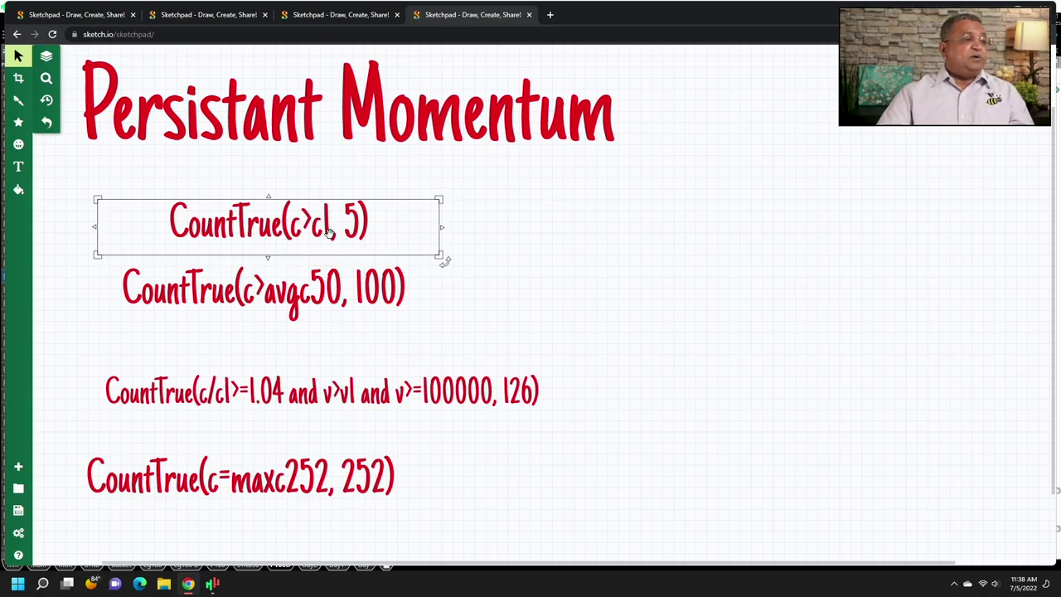
left_click(232, 485)
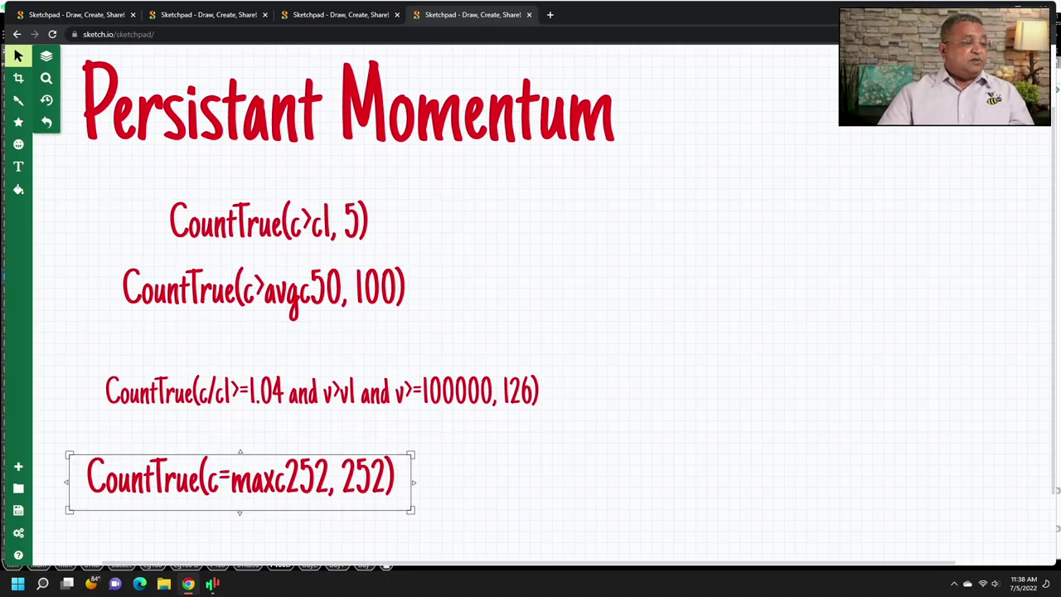
left_click(213, 584)
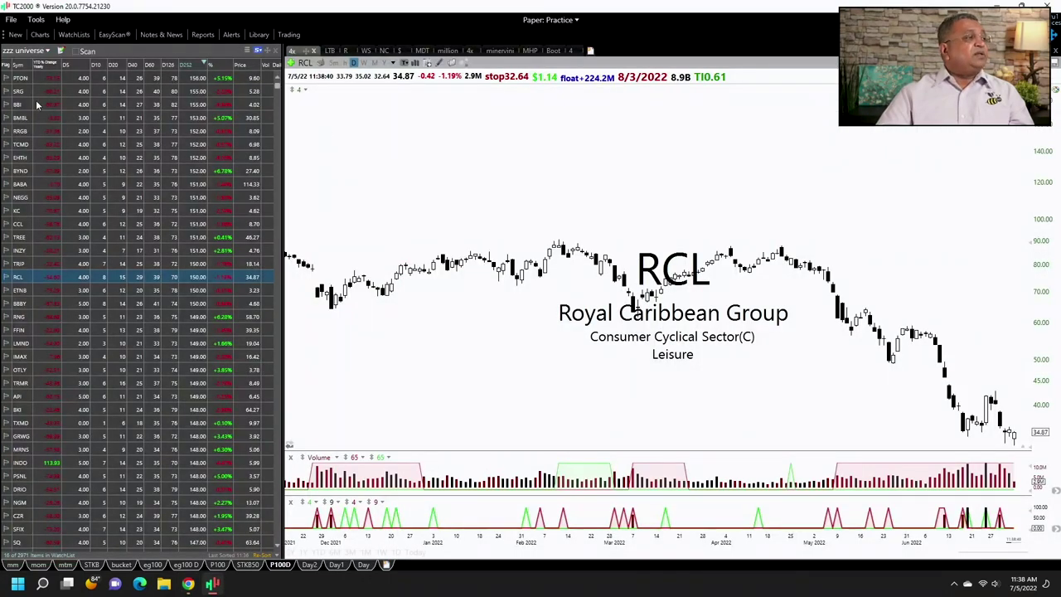
In P100, inspect the P5 column's CountTrue(c>c1, 5) formula unchanged, then view KURA's chart.
left_click(217, 565)
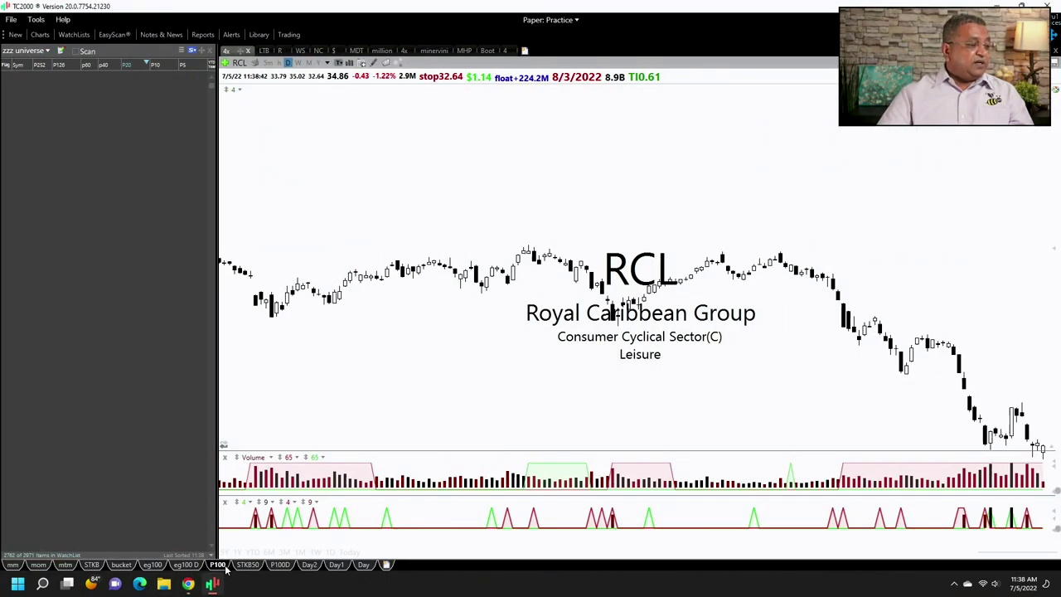
right_click(196, 73)
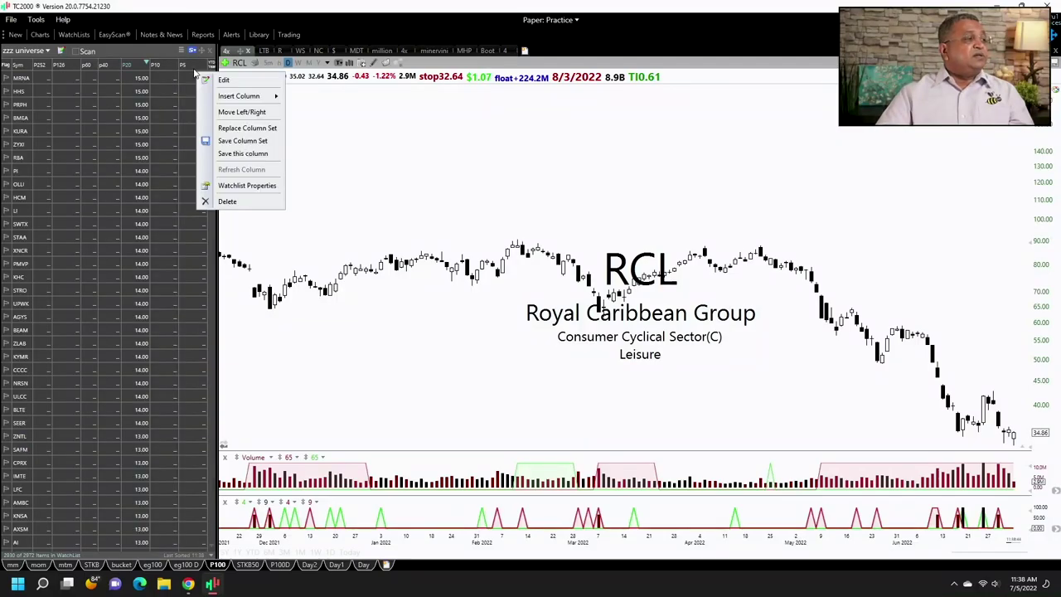
left_click(236, 81)
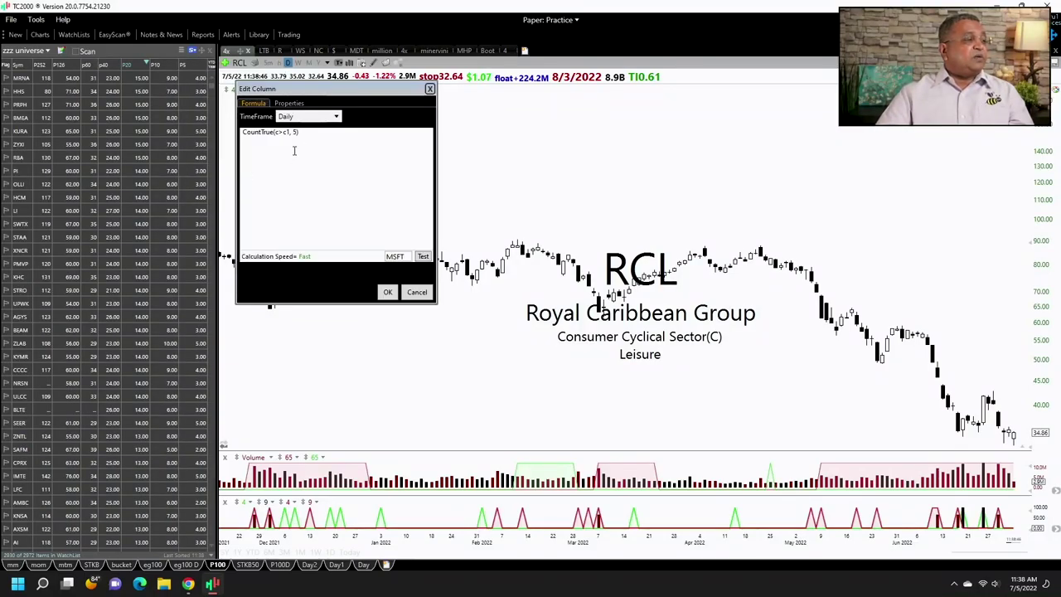
left_click(387, 292)
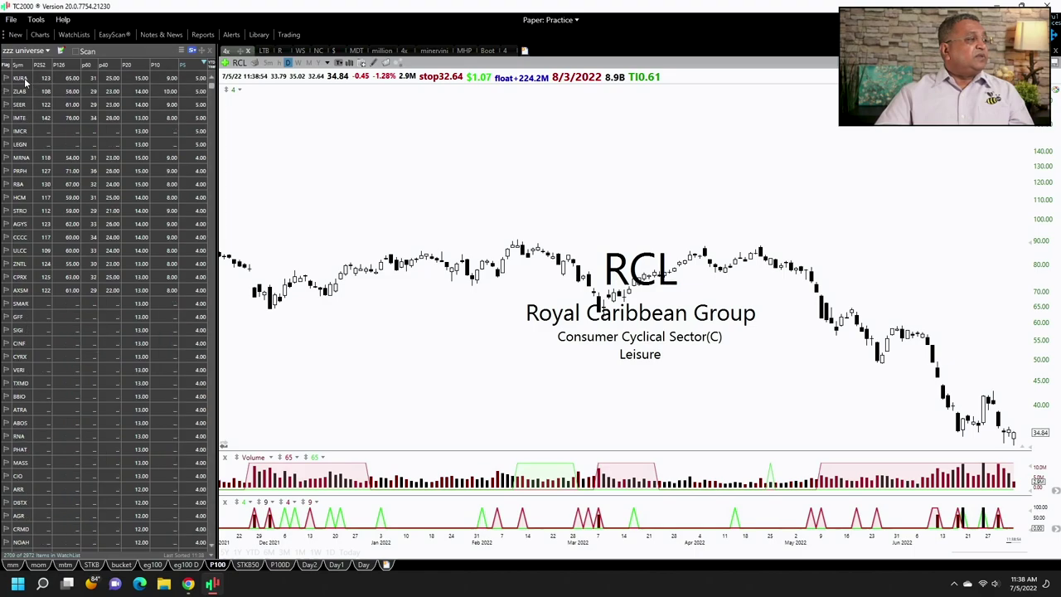
left_click(25, 79)
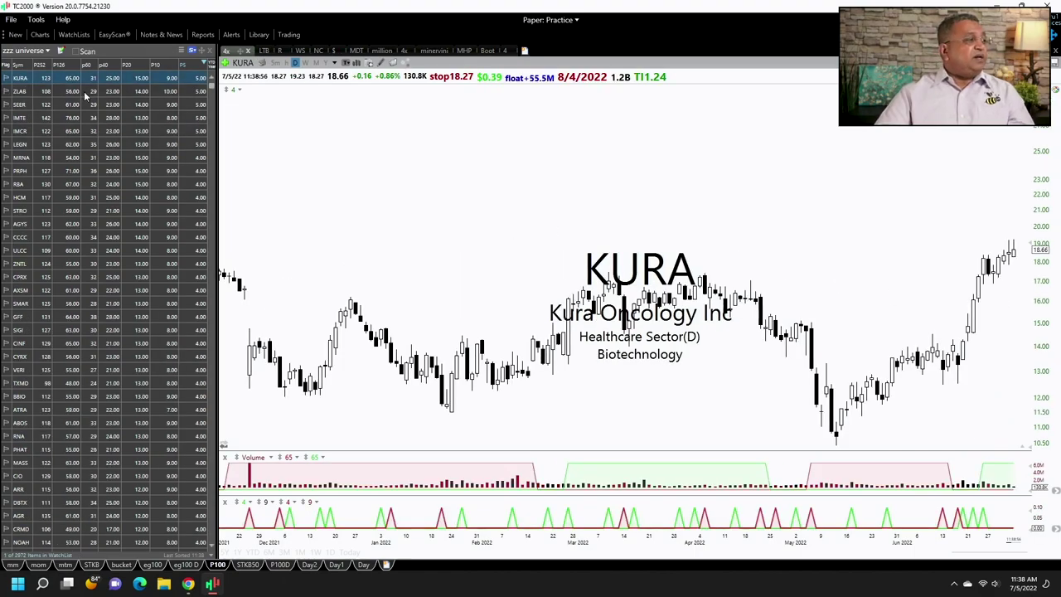
Step through the ranked P100 charts from ZLAB past SEER, IMTE, LEGN and RBA to CCCC.
left_click(84, 91)
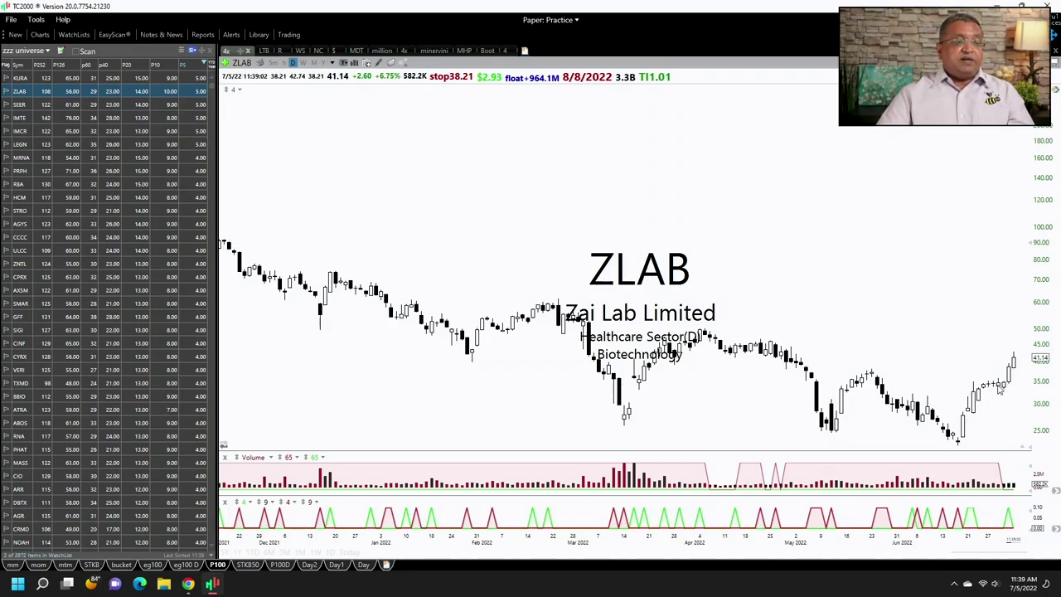
mouse_move(1013, 360)
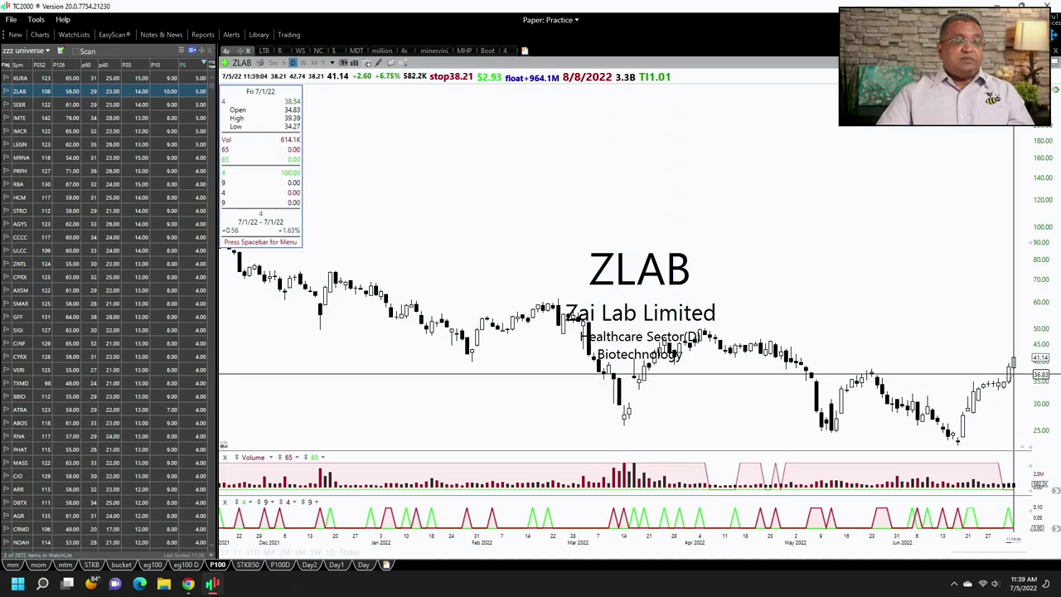
key("Down")
key("Down")
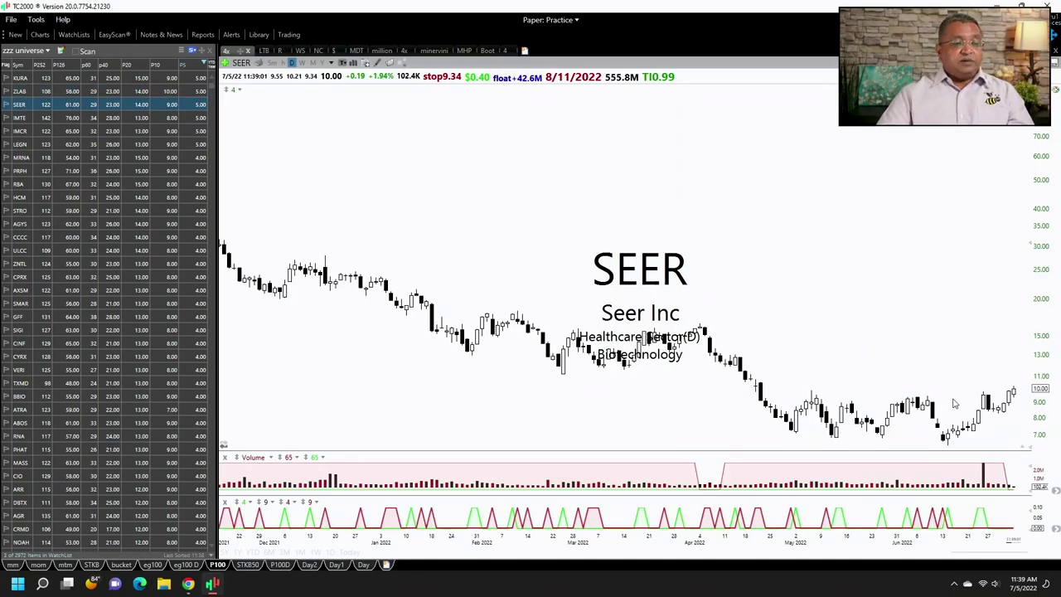
key("Down")
key("Down")
key("Down")
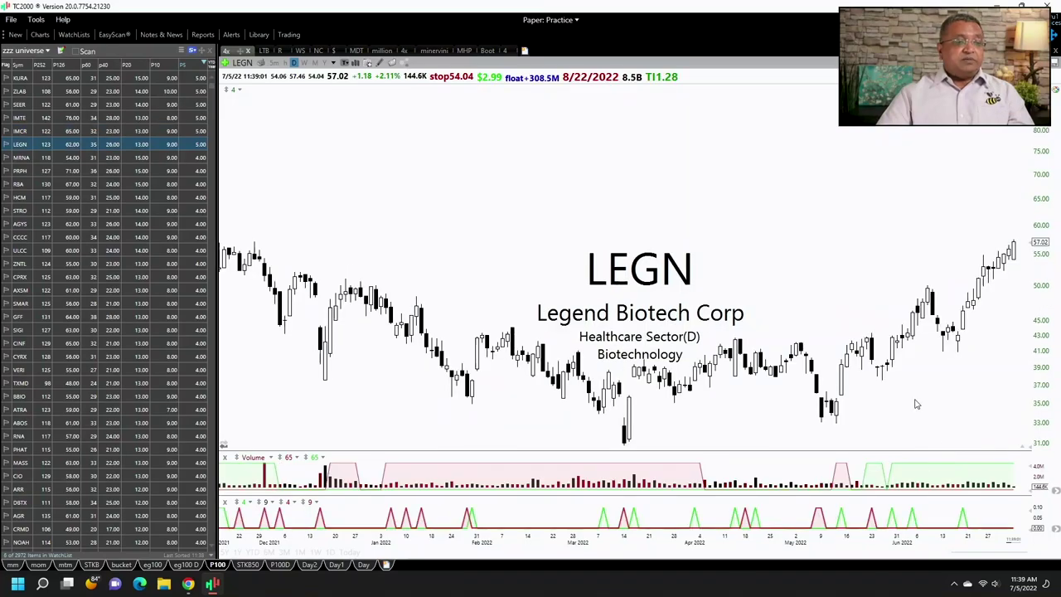
key("Down")
key("Down")
key("Down")
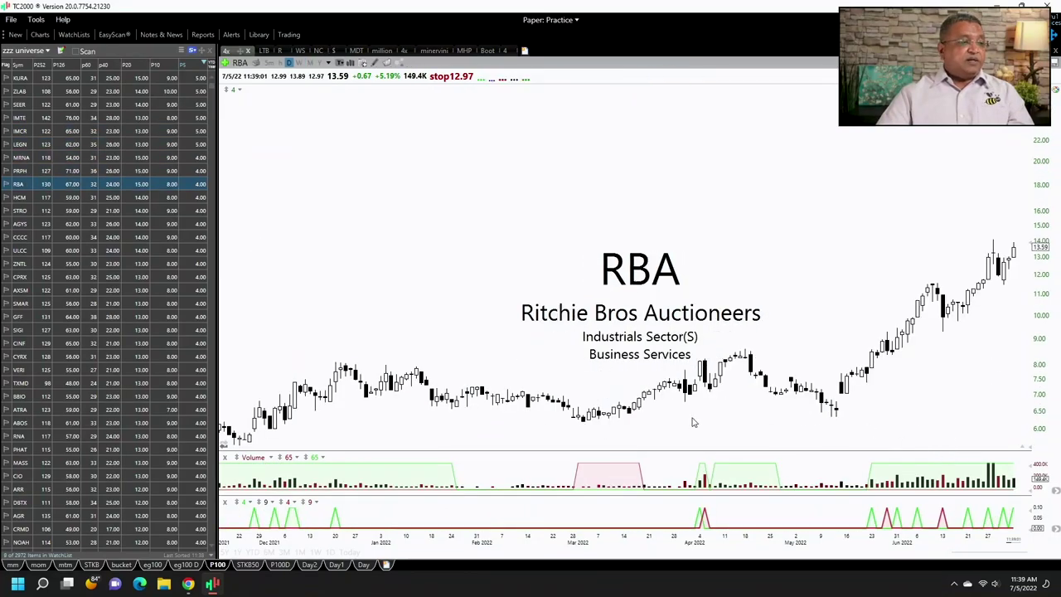
key("Down")
key("Down")
key("Down")
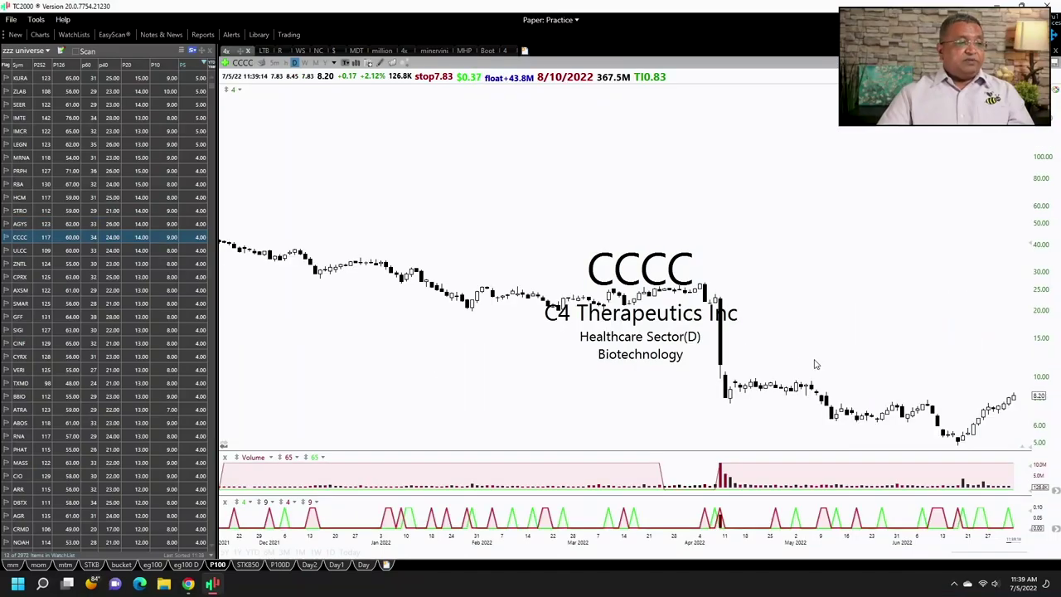
Load the personal 'xxx anticipation' watchlist.
left_click(40, 52)
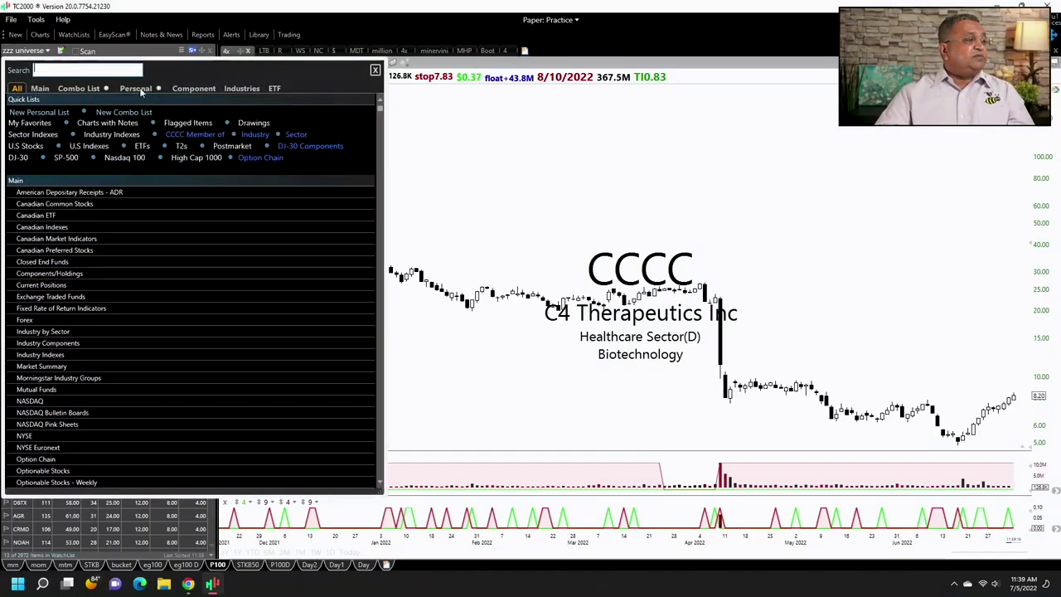
left_click(133, 88)
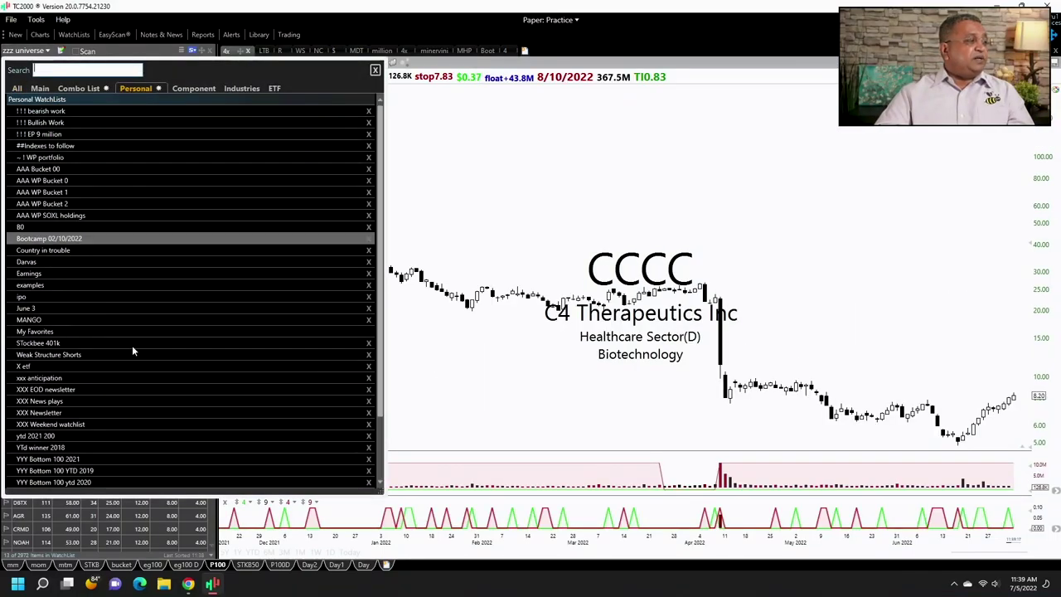
left_click(50, 379)
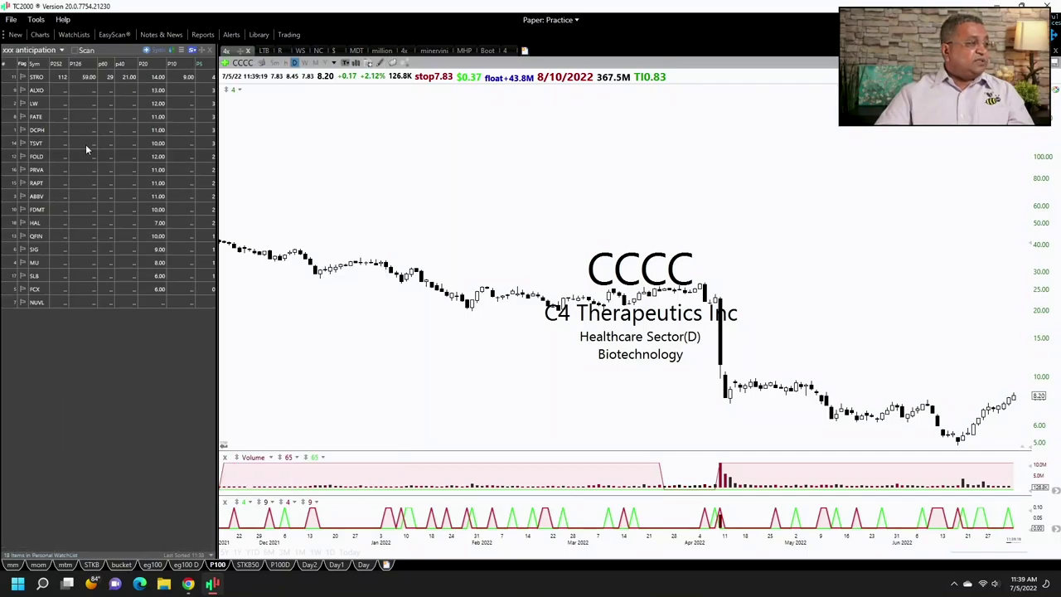
Flip through the anticipation charts from STRO through ALXO, LW, FATE and DCPH.
left_click(37, 79)
key("space")
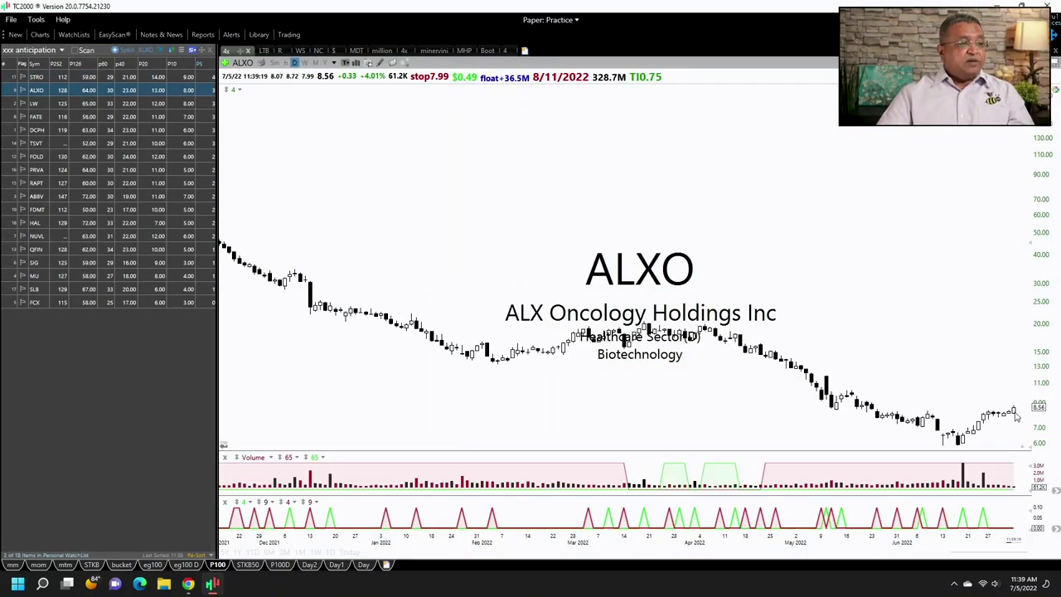
key("space")
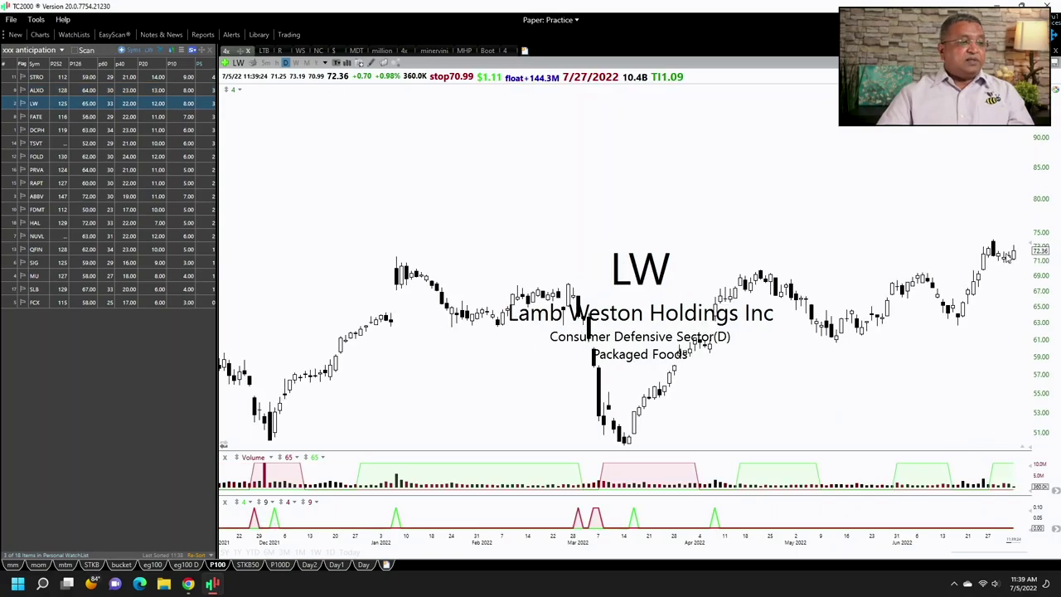
key("space")
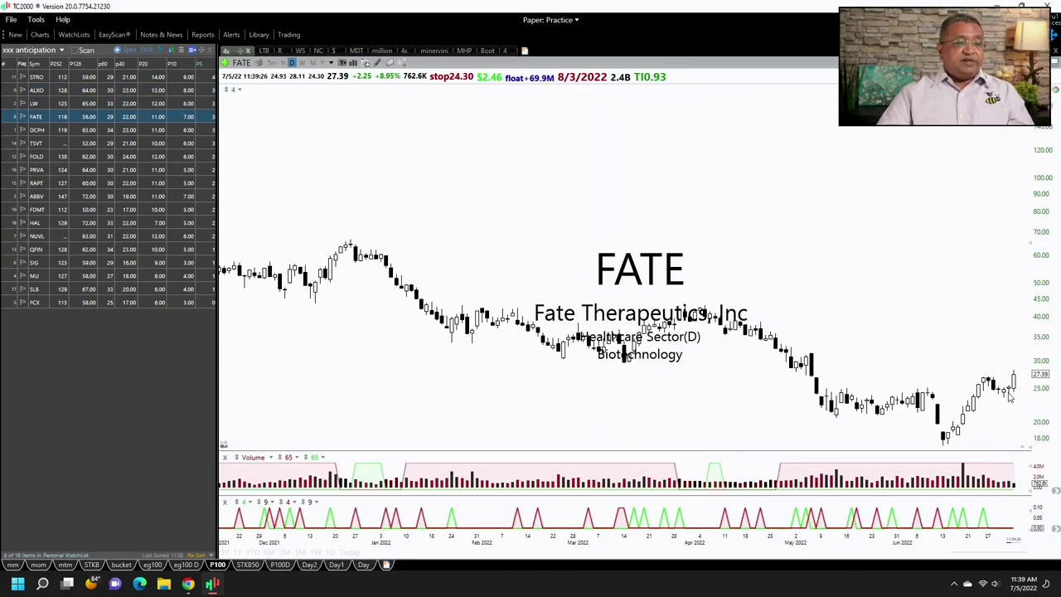
key("space")
key("space")
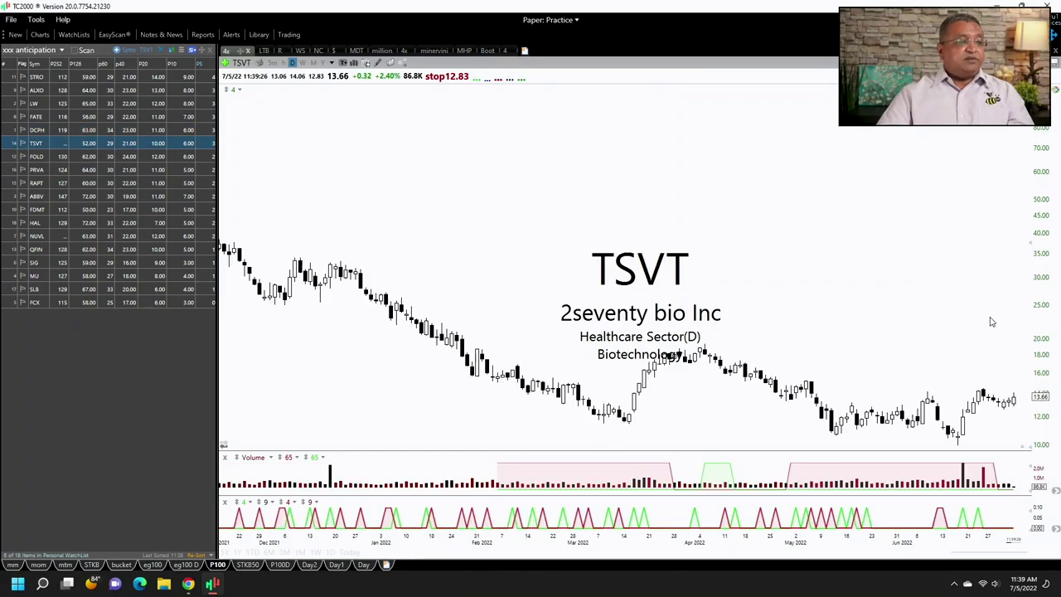